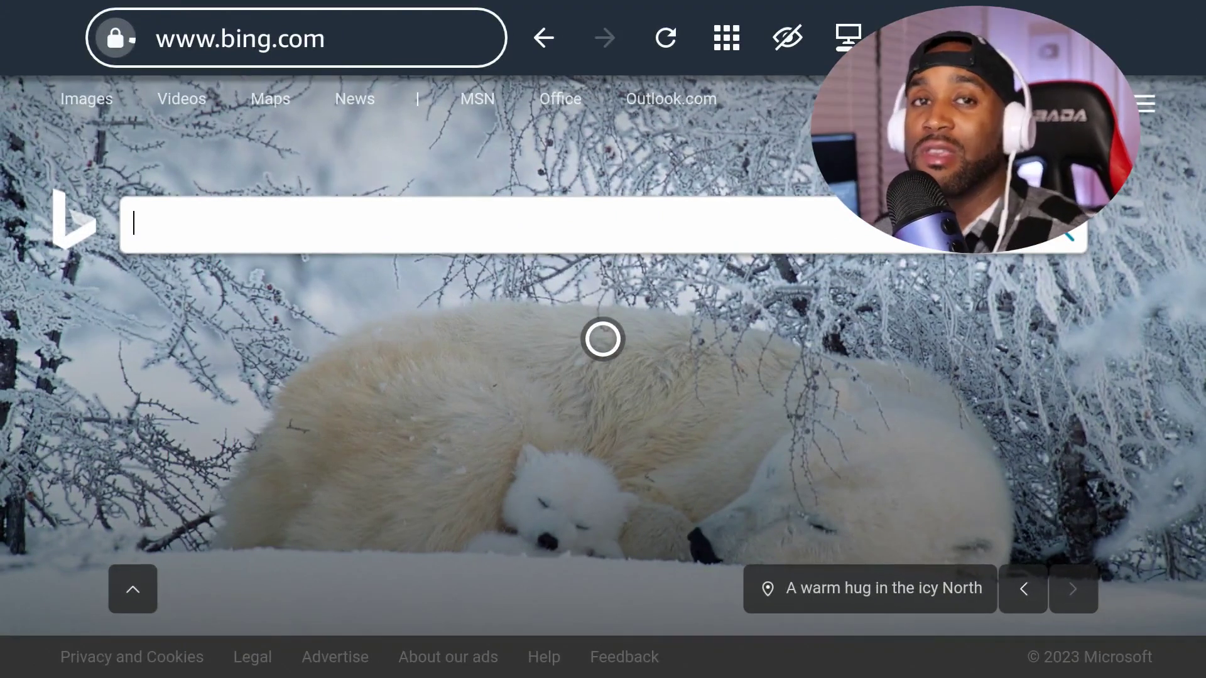
# Search Bing for 'Chat GPT' from the Silk Browser address bar.
pyautogui.press('Up')
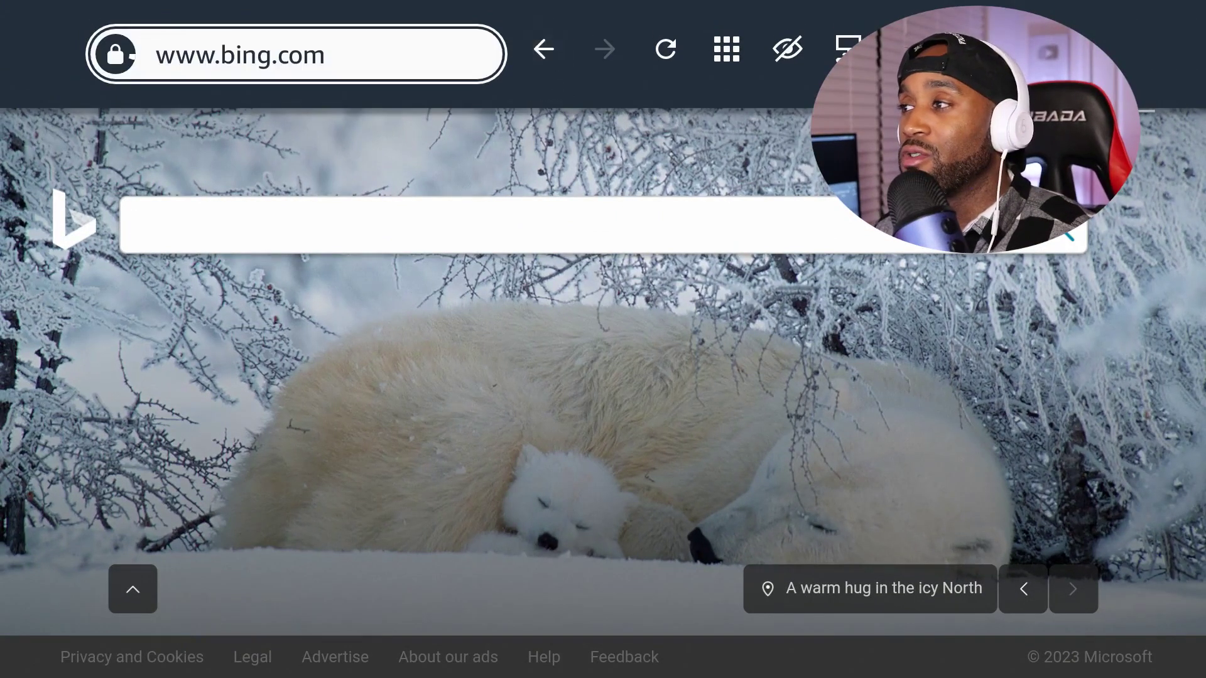
pyautogui.press('Return')
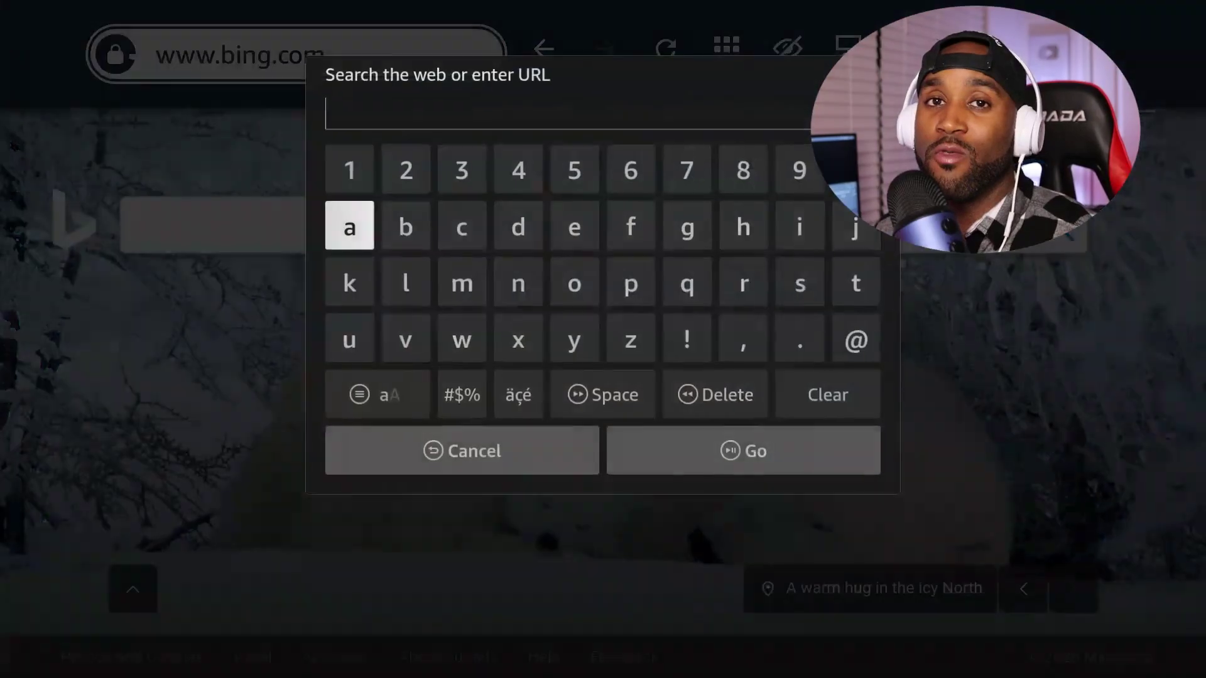
pyautogui.press('Right')
pyautogui.press('Right')
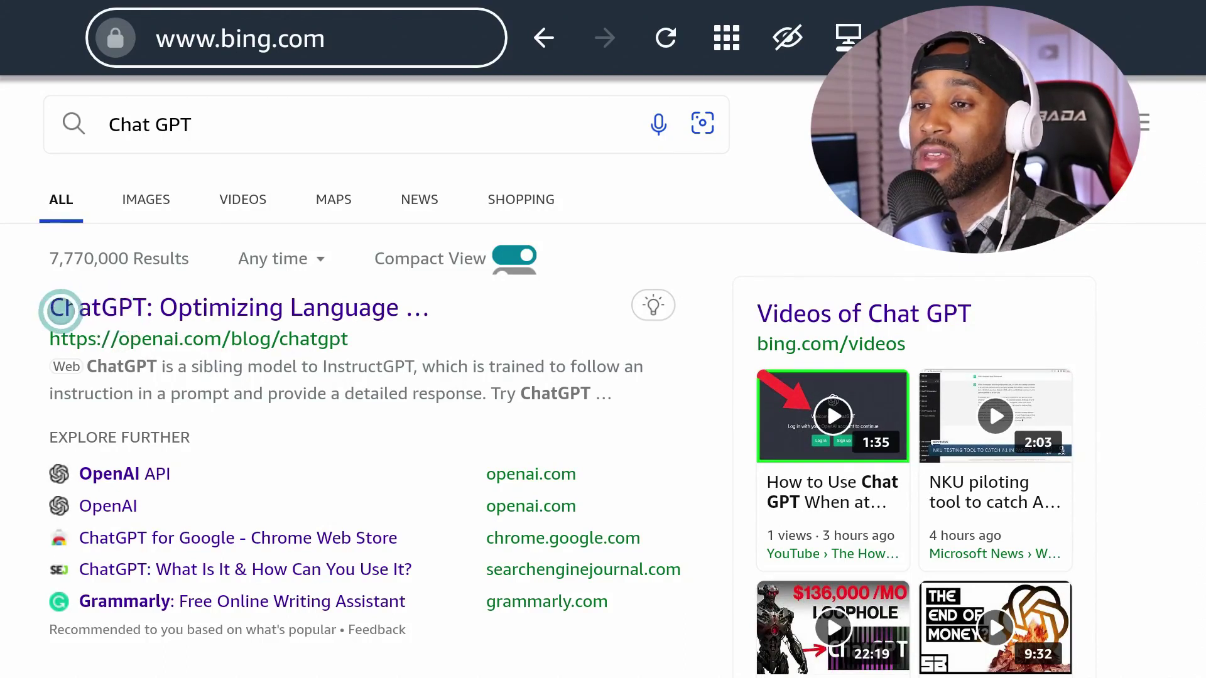
# Open OpenAI's ChatGPT result and follow Try ChatGPT, leaving for chat.openai.com.
pyautogui.click(61, 310)
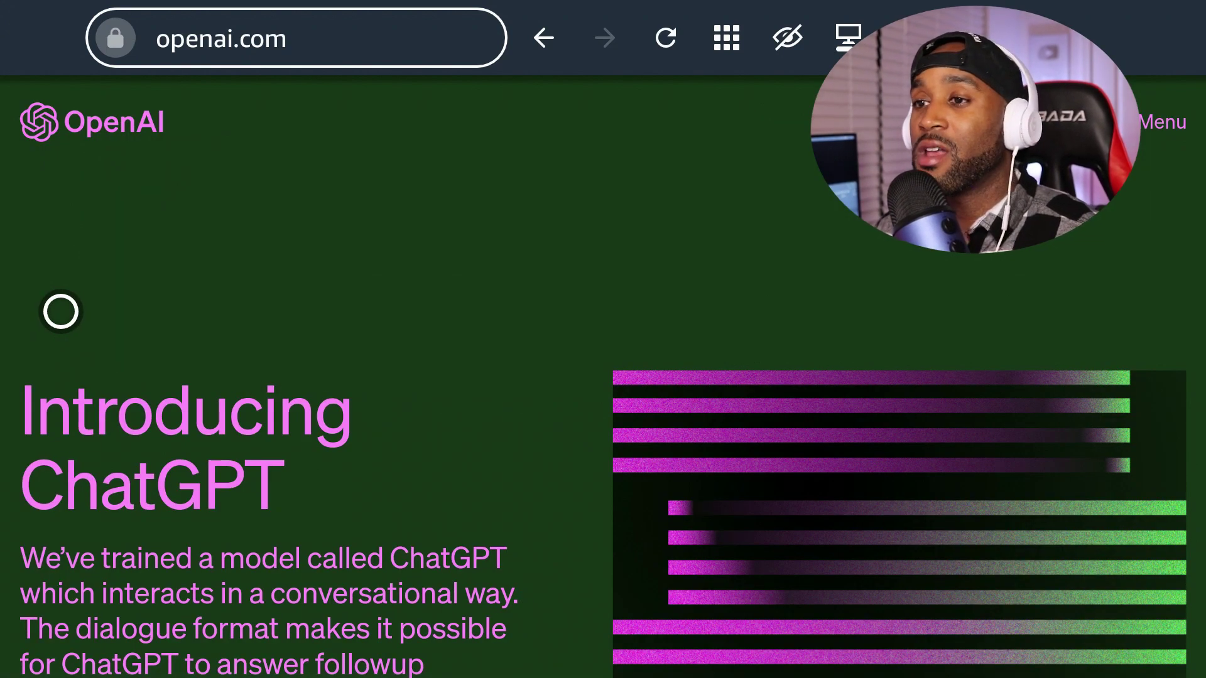
pyautogui.scroll(-5, 60, 666)
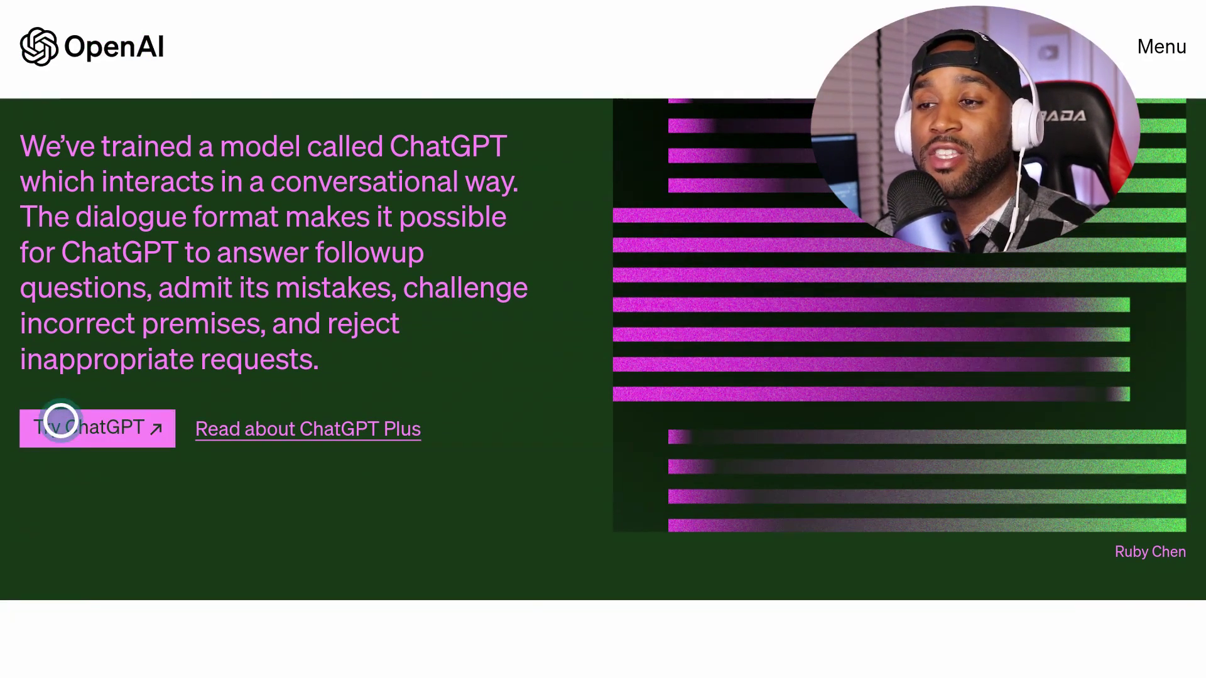
pyautogui.click(61, 421)
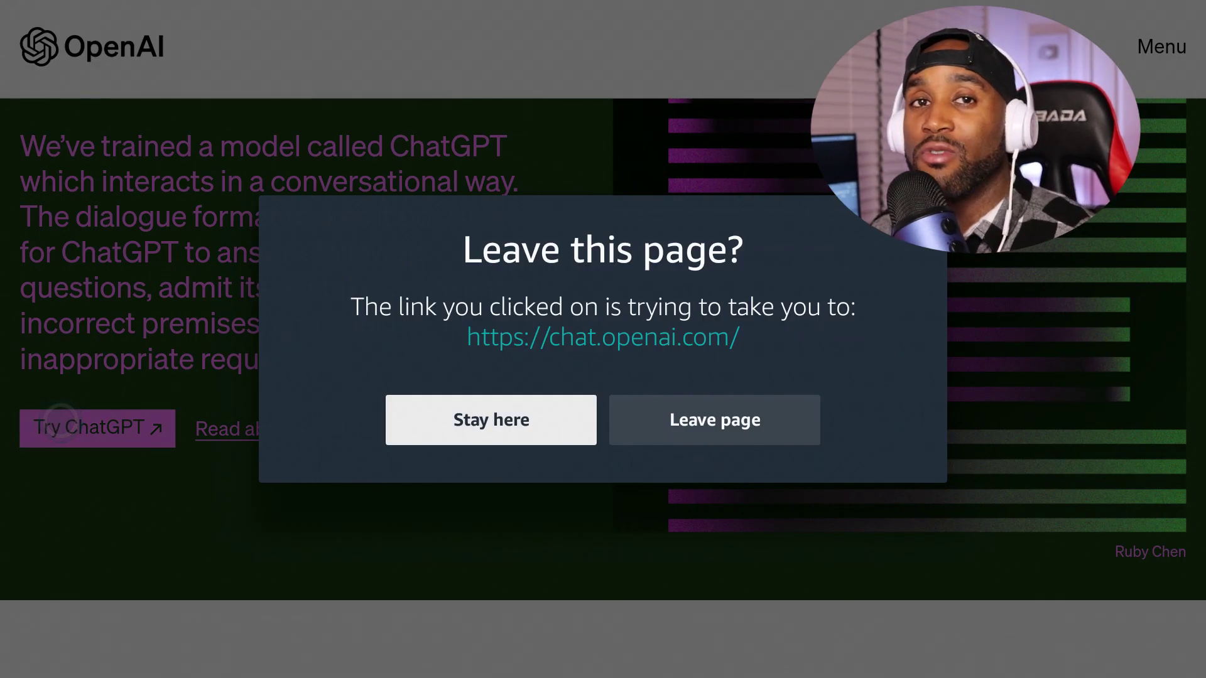
pyautogui.press('Right')
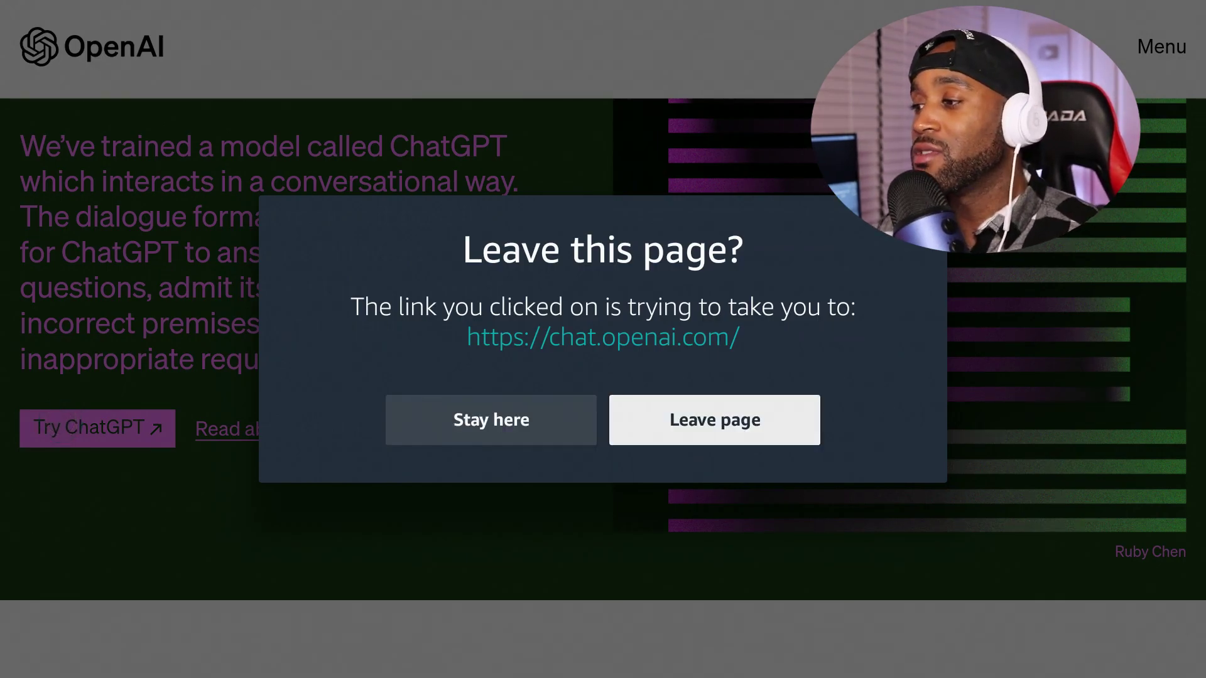
pyautogui.press('Return')
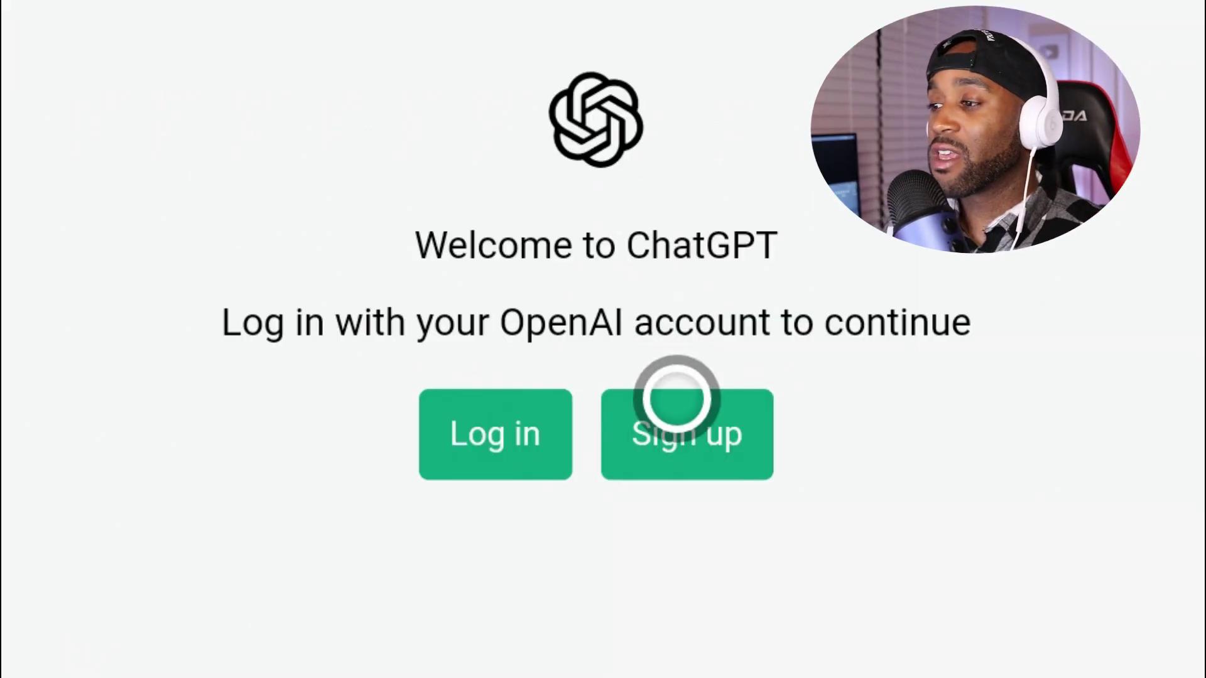
# Get past the welcome screen and enter 'Fix buffering on fire stick' as the prompt.
pyautogui.click(677, 400)
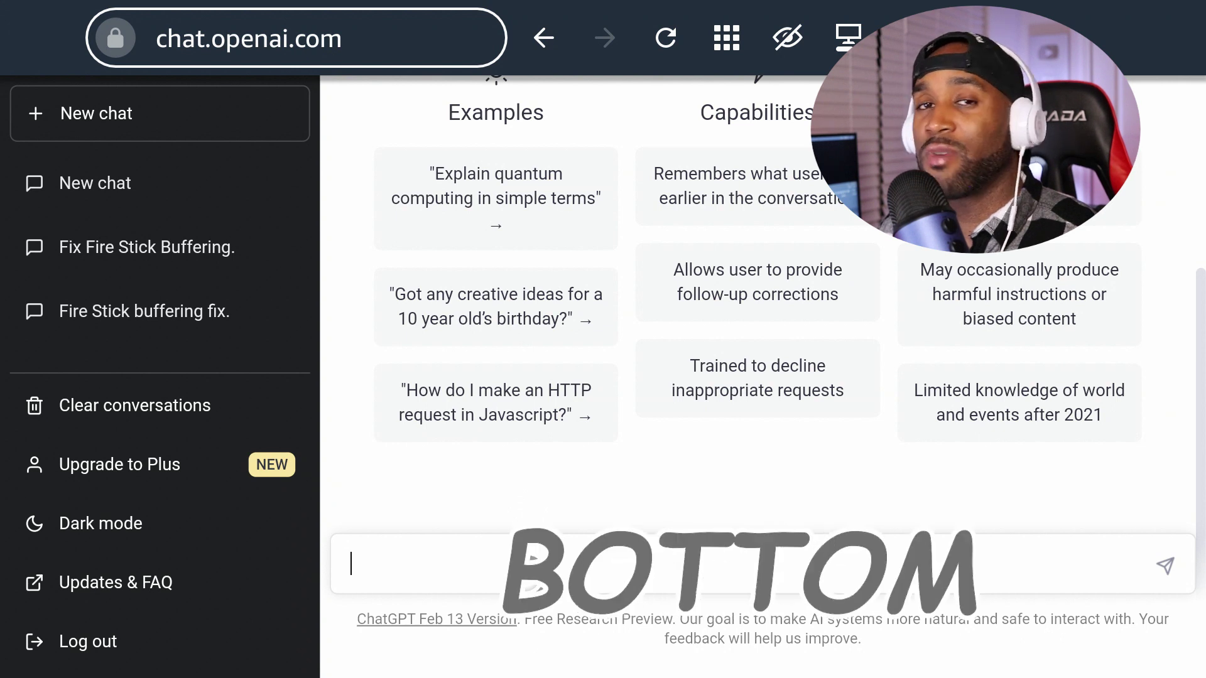
pyautogui.click(525, 577)
pyautogui.write('Fix buffering on fire stick')
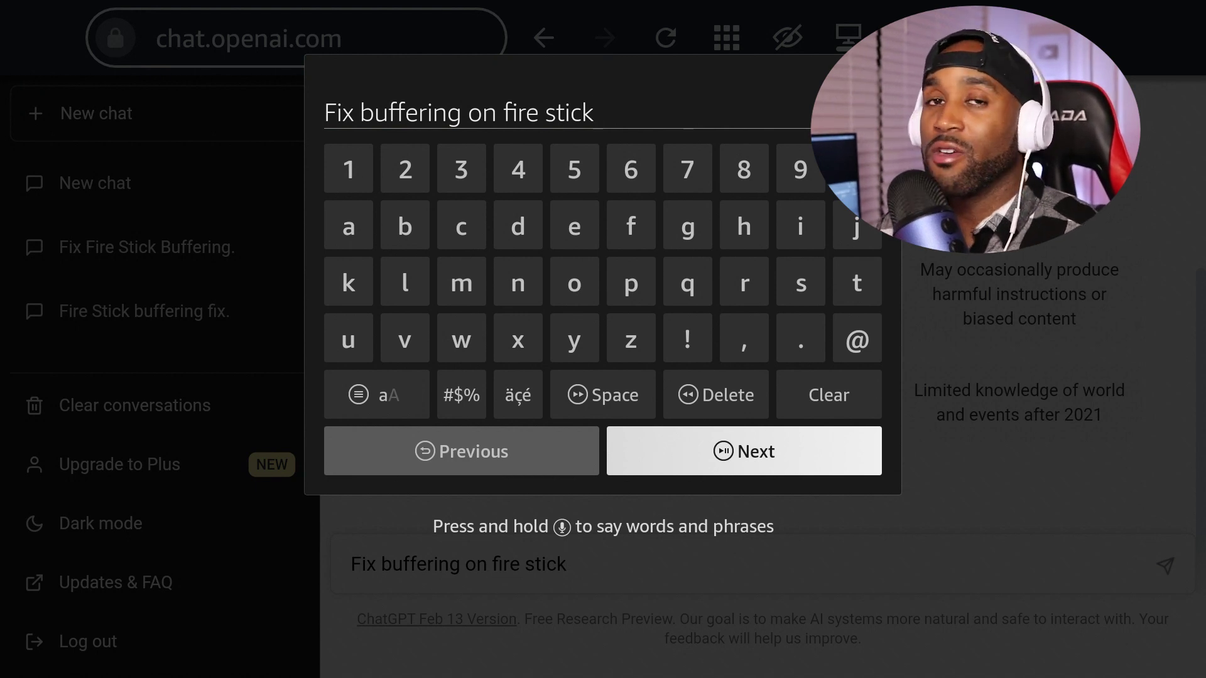
pyautogui.press('Return')
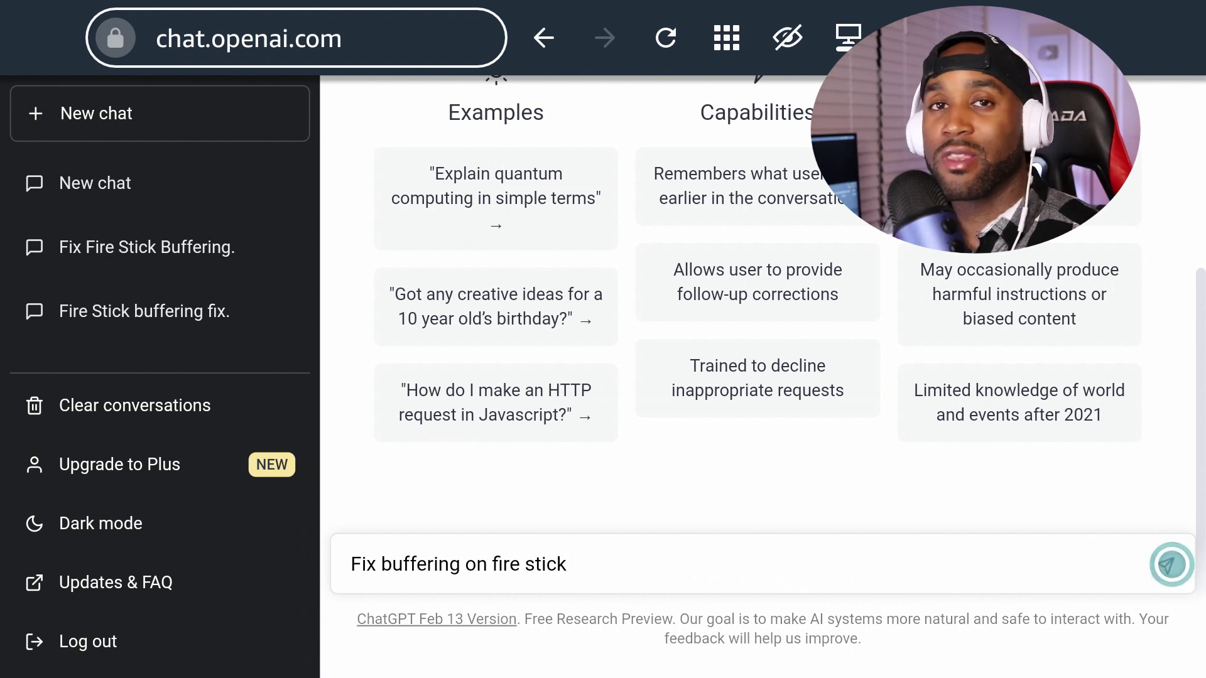
# Send the buffering question and wait for ChatGPT's numbered list of fixes.
pyautogui.click(1172, 564)
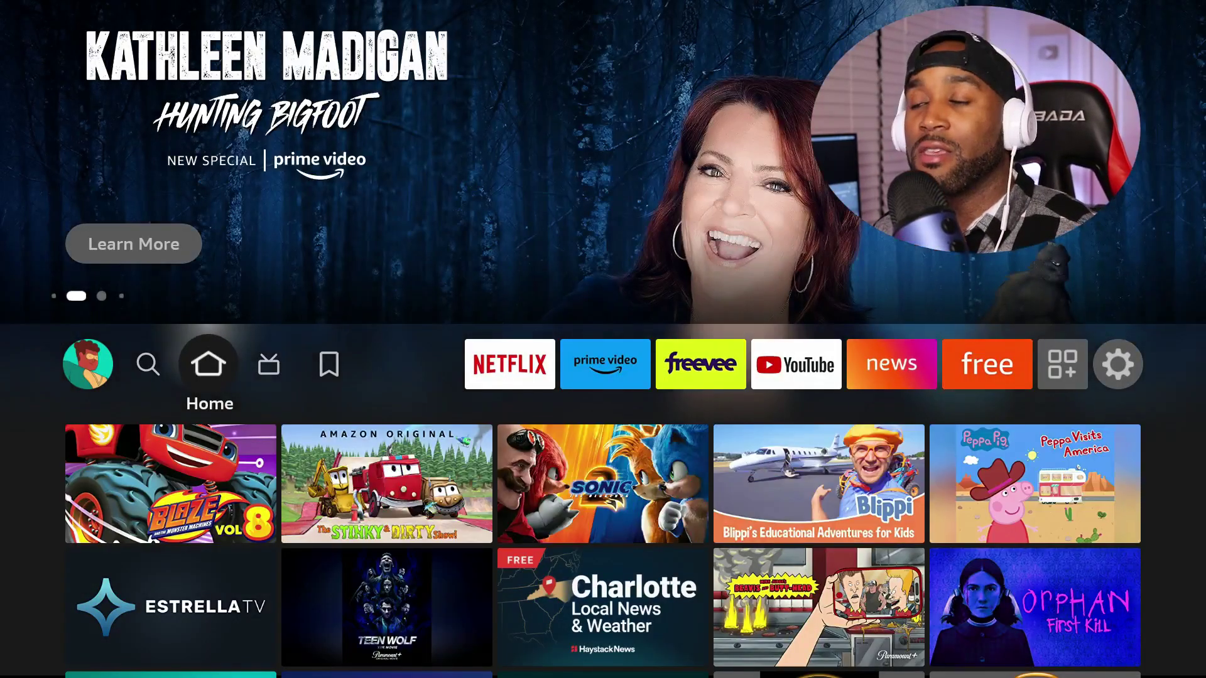
# Go through Settings > Applications > Manage Installed Applications to Netflix's management page.
pyautogui.press('Right')
pyautogui.press('Right')
pyautogui.press('Right')
pyautogui.press('Right')
pyautogui.press('Return')
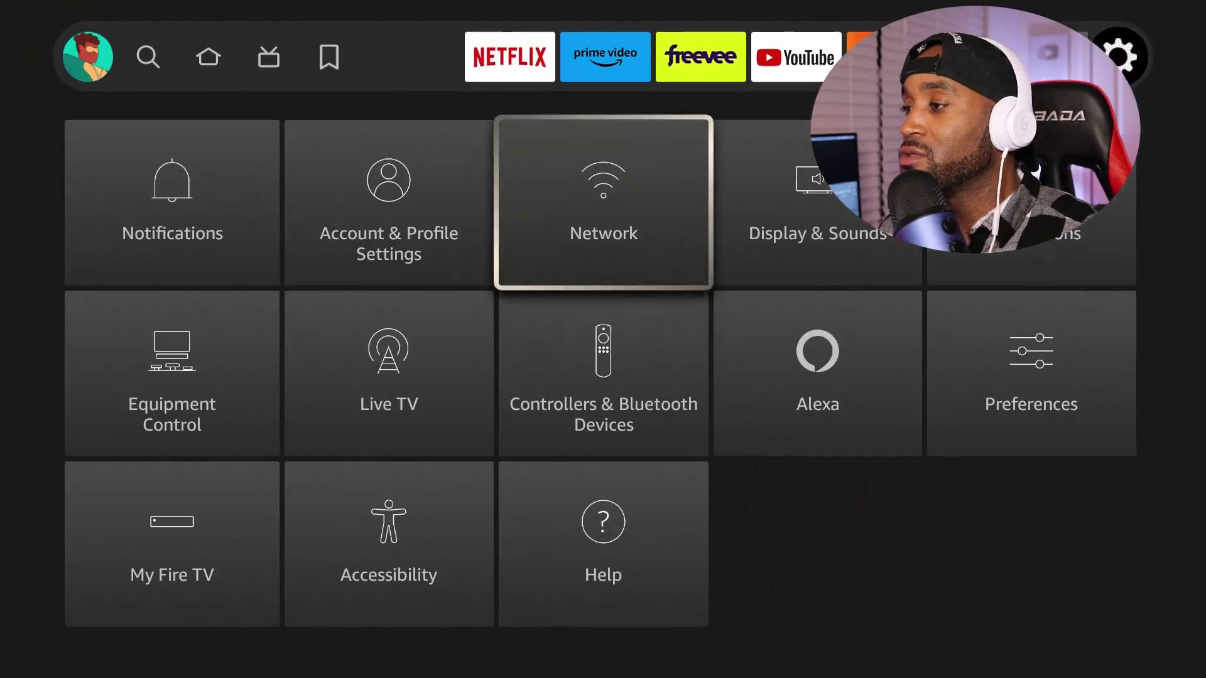
pyautogui.press('Right')
pyautogui.press('Right')
pyautogui.press('Return')
pyautogui.press('Down')
pyautogui.press('Down')
pyautogui.press('Down')
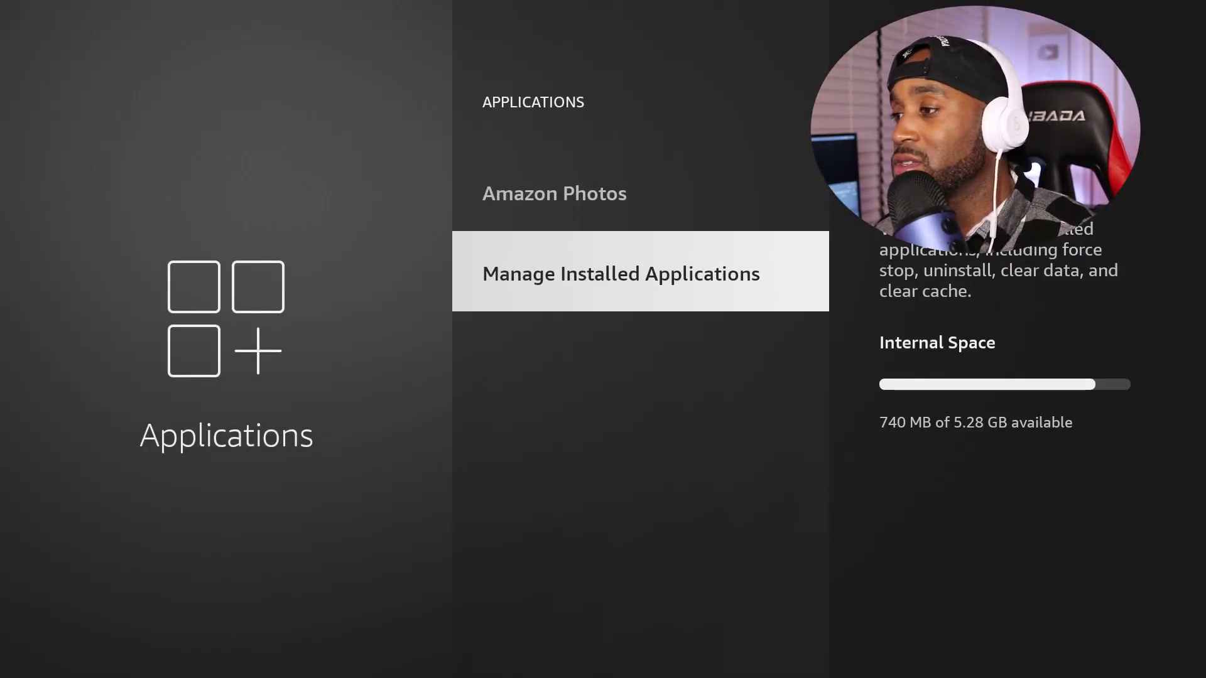
pyautogui.press('Return')
pyautogui.press('Down')
pyautogui.press('Down')
pyautogui.press('Down')
pyautogui.press('Down')
pyautogui.press('Down')
pyautogui.press('Down')
pyautogui.press('Down')
pyautogui.press('Down')
pyautogui.press('Down')
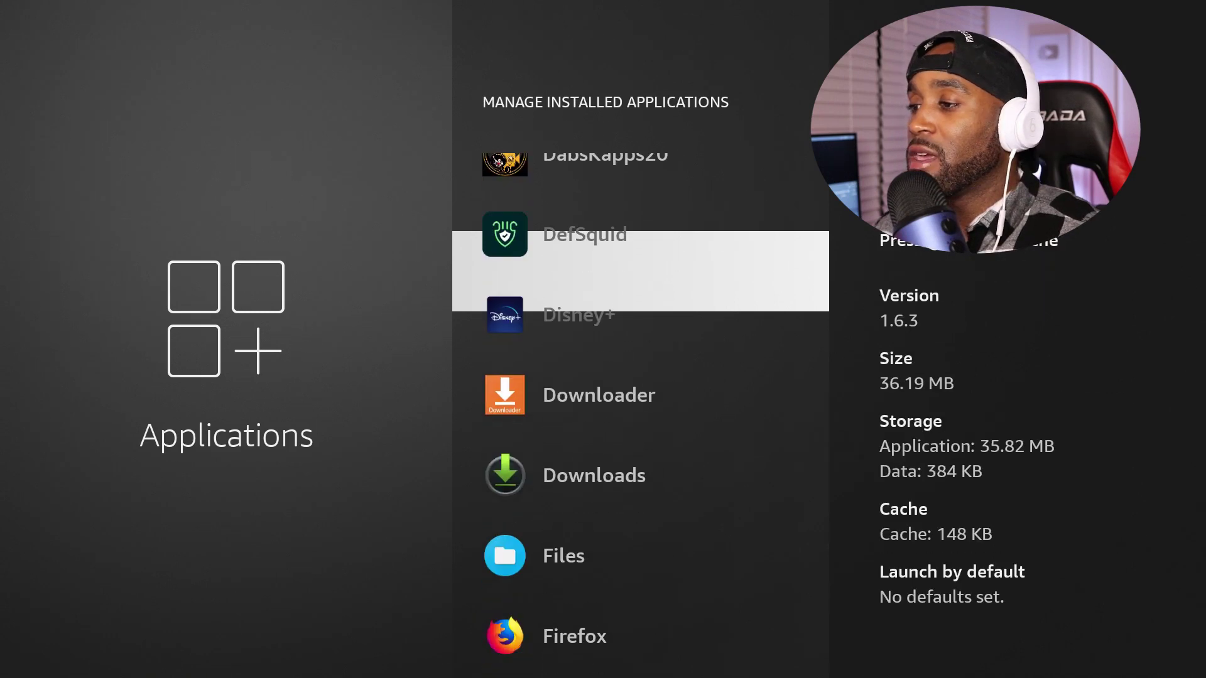
pyautogui.press('Down')
pyautogui.press('Down')
pyautogui.press('Down')
pyautogui.press('Down')
pyautogui.press('Down')
pyautogui.press('Down')
pyautogui.press('Down')
pyautogui.press('Down')
pyautogui.press('Down')
pyautogui.press('Down')
pyautogui.press('Down')
pyautogui.press('Down')
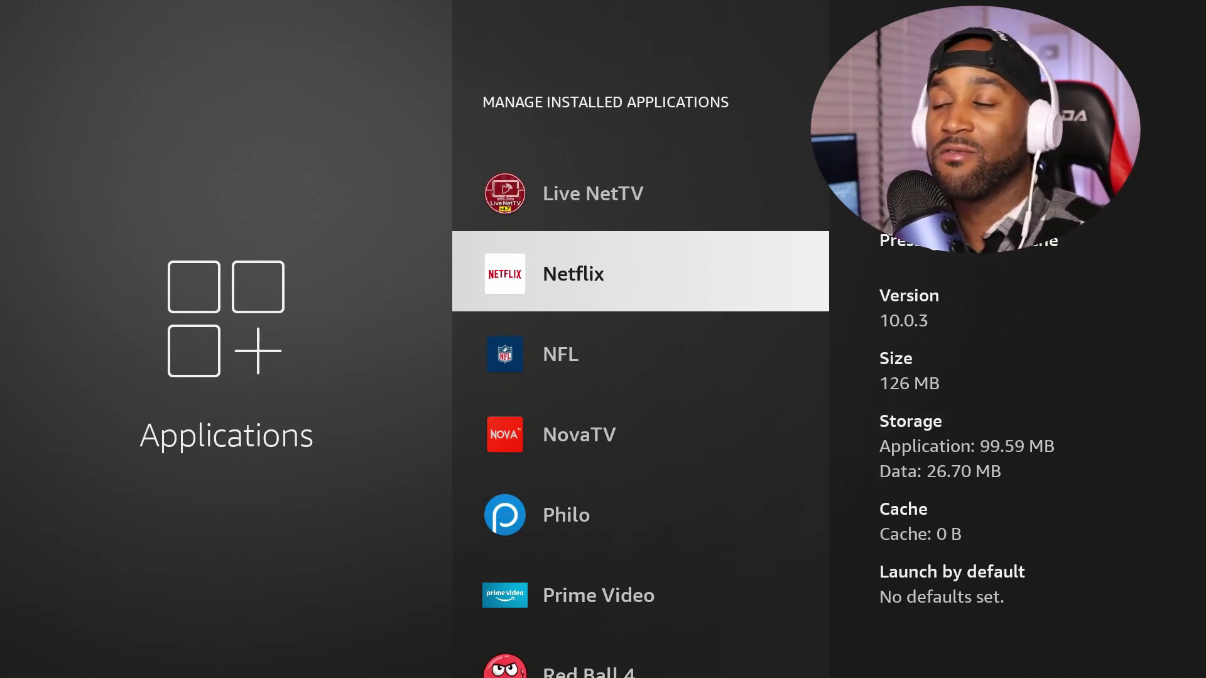
pyautogui.press('Return')
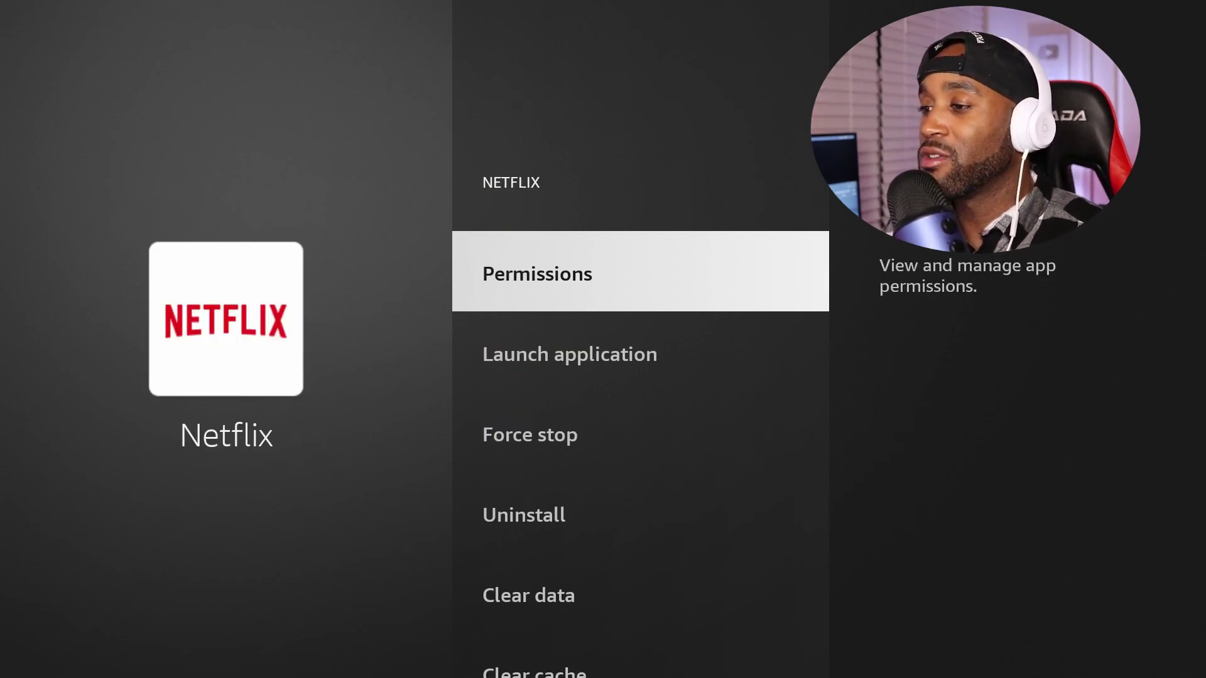
# Move down to the Clear cache option on Netflix's page.
pyautogui.press('Down')
pyautogui.press('Down')
pyautogui.press('Down')
pyautogui.press('Down')
pyautogui.press('Down')
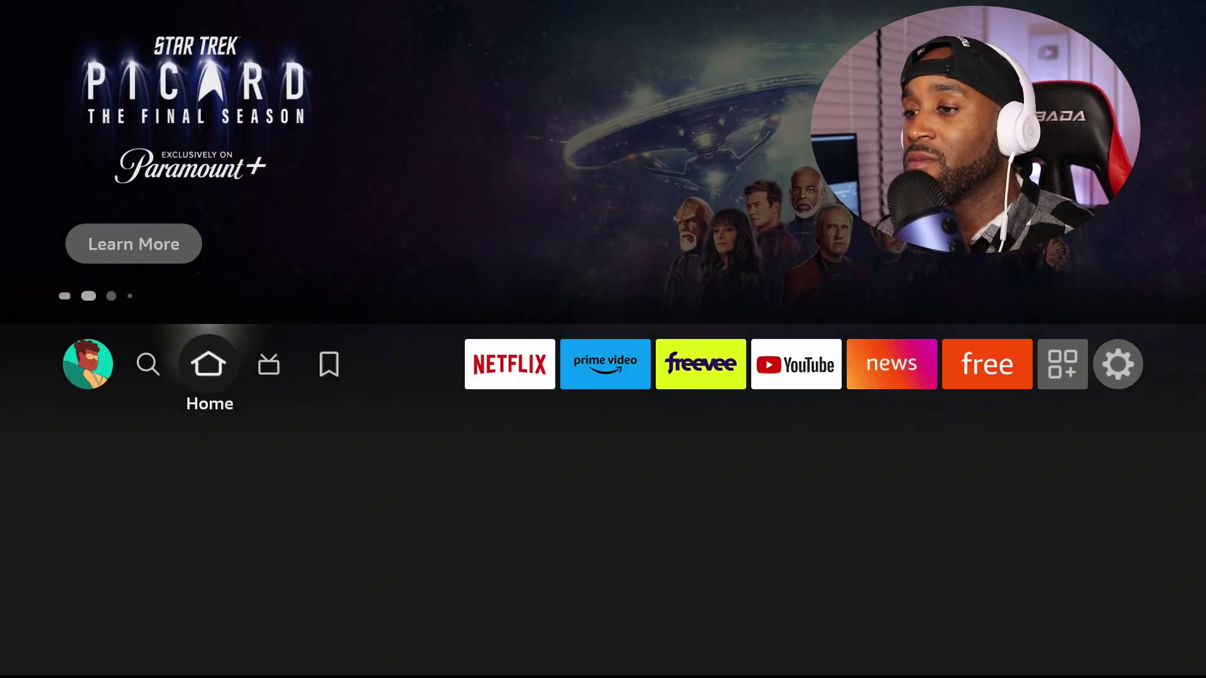
# Type 'Def' into the Fire TV Find search.
pyautogui.press('Left')
pyautogui.press('Down')
pyautogui.press('Return')
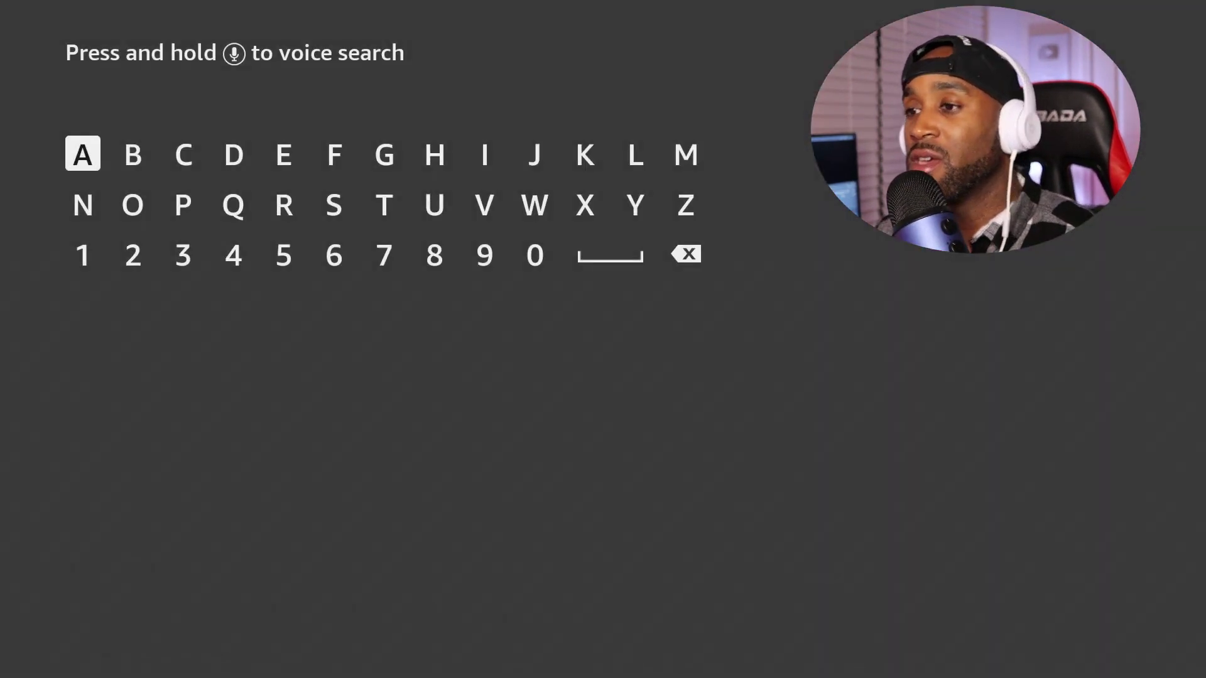
pyautogui.press('Right')
pyautogui.press('Right')
pyautogui.press('Right')
pyautogui.press('Return')
pyautogui.press('Right')
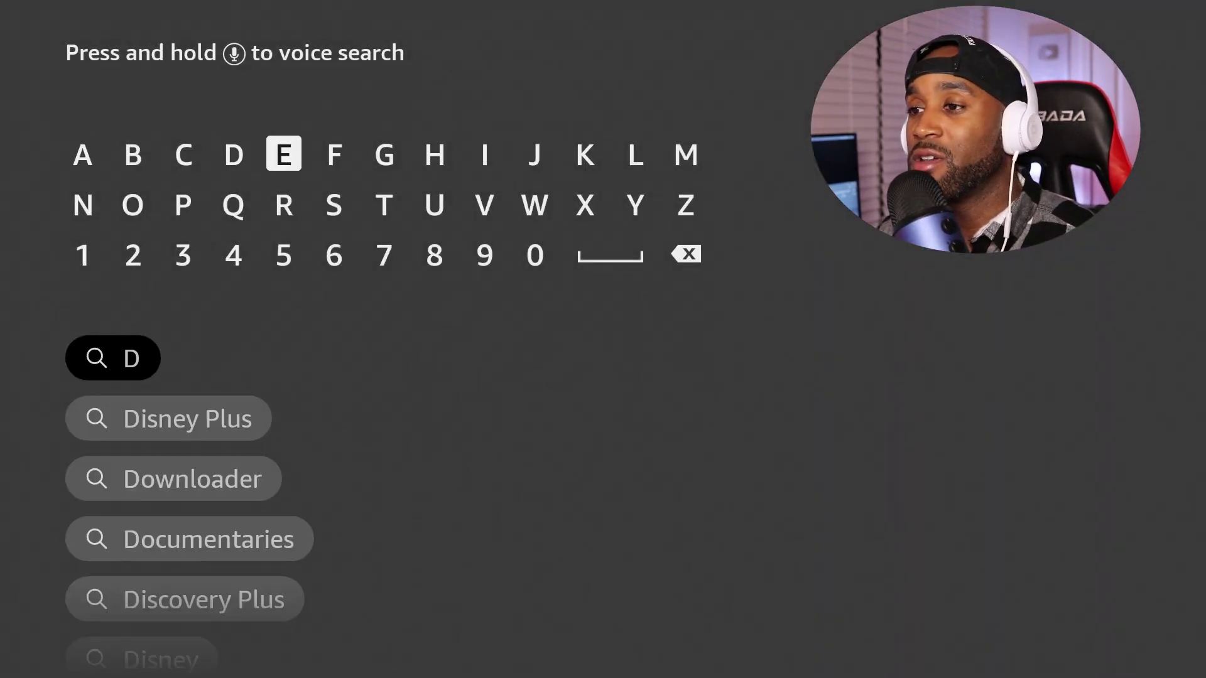
pyautogui.press('Return')
pyautogui.press('Right')
# Open the DefSquid app from the Defsquid search suggestion.
pyautogui.press('Return')
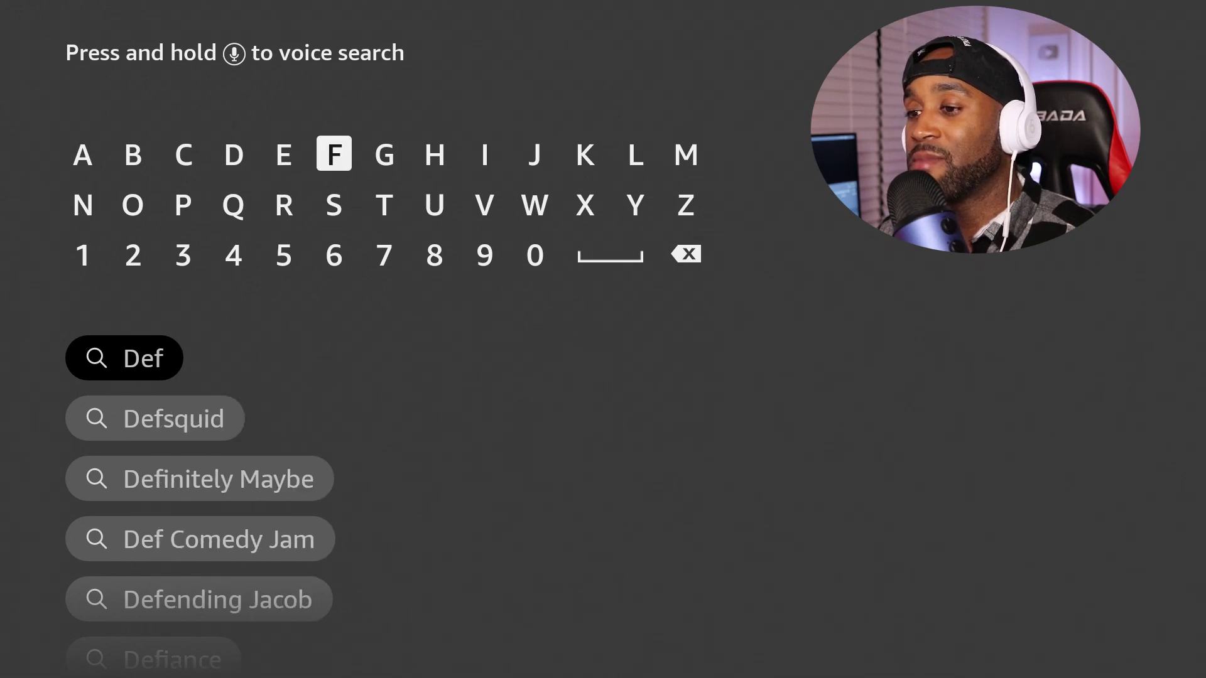
pyautogui.press('Down')
pyautogui.press('Down')
pyautogui.press('Down')
pyautogui.press('Down')
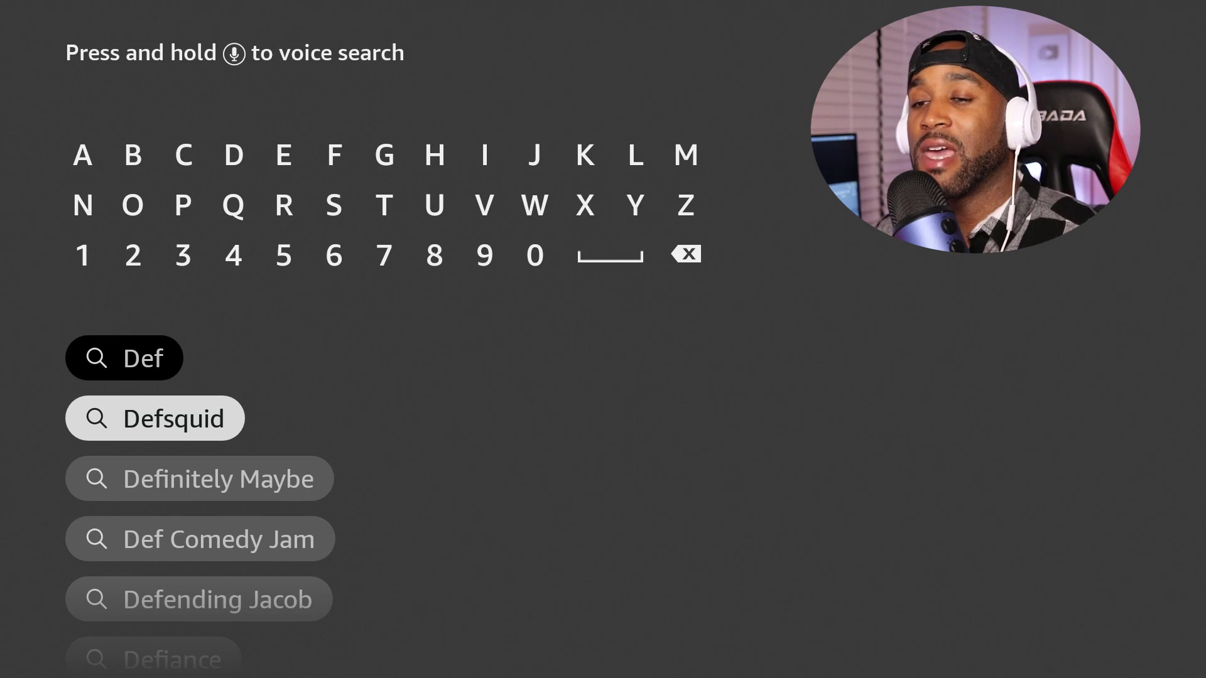
pyautogui.press('Return')
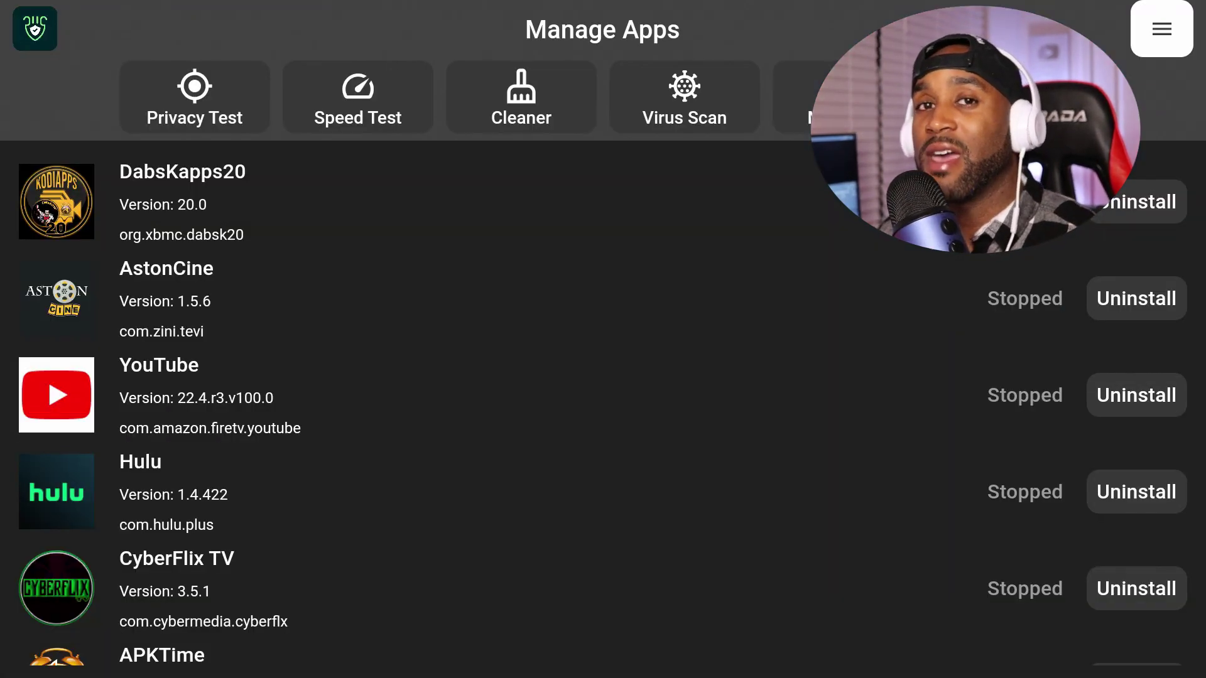
pyautogui.press('Down')
pyautogui.press('Left')
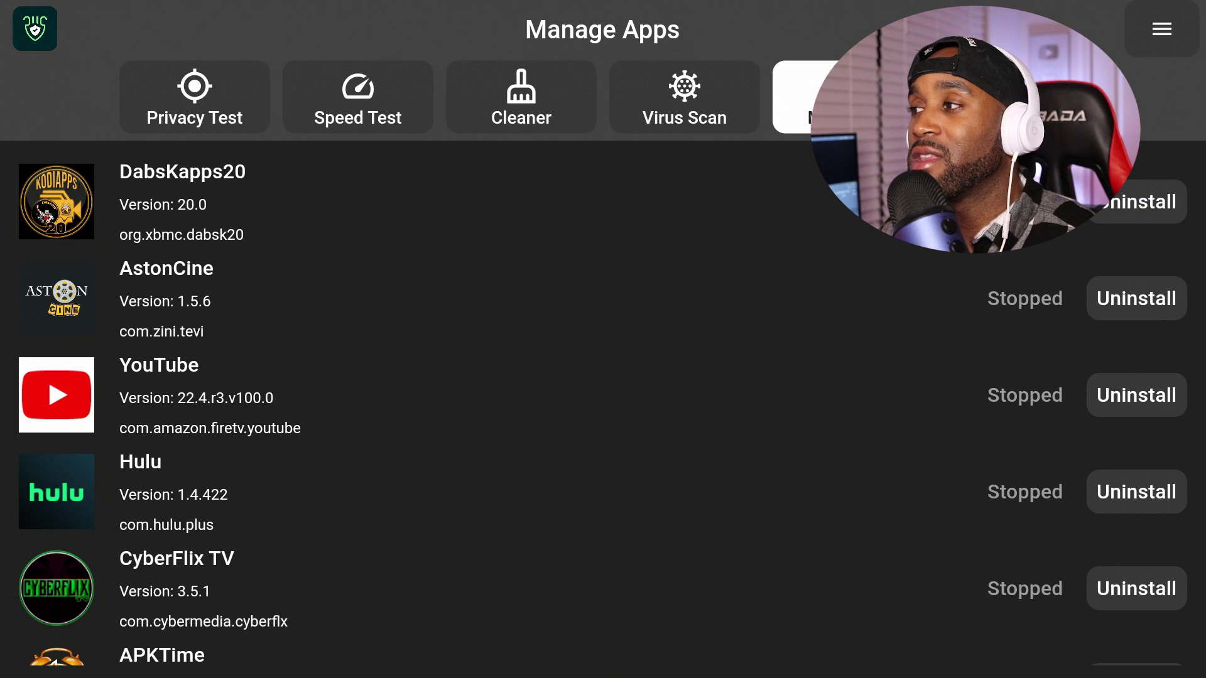
pyautogui.press('Left')
pyautogui.press('Left')
pyautogui.press('Left')
pyautogui.press('Right')
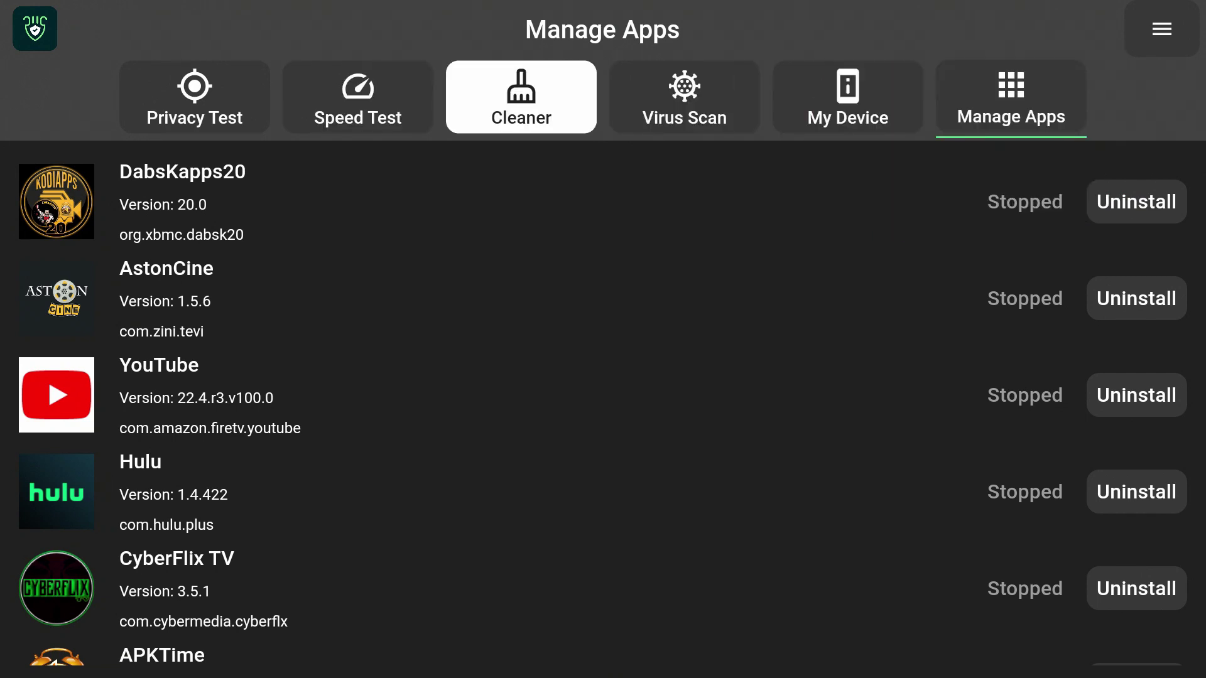
pyautogui.press('Return')
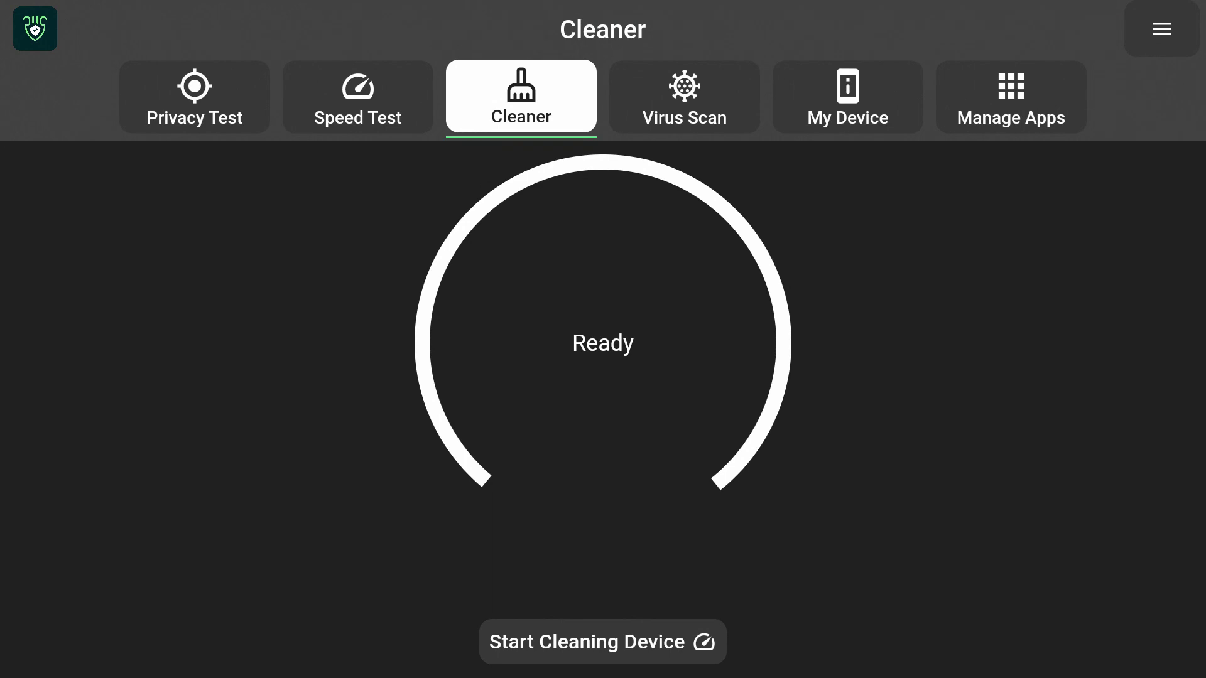
pyautogui.press('Right')
pyautogui.press('Right')
pyautogui.press('Right')
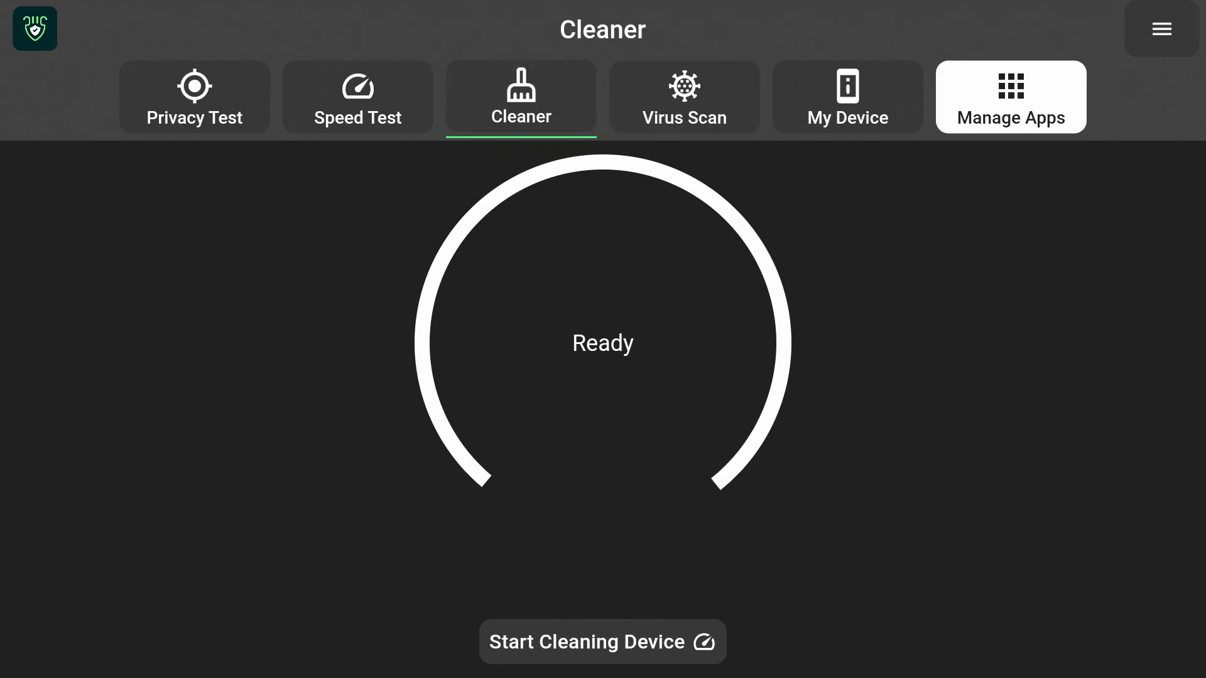
pyautogui.press('Return')
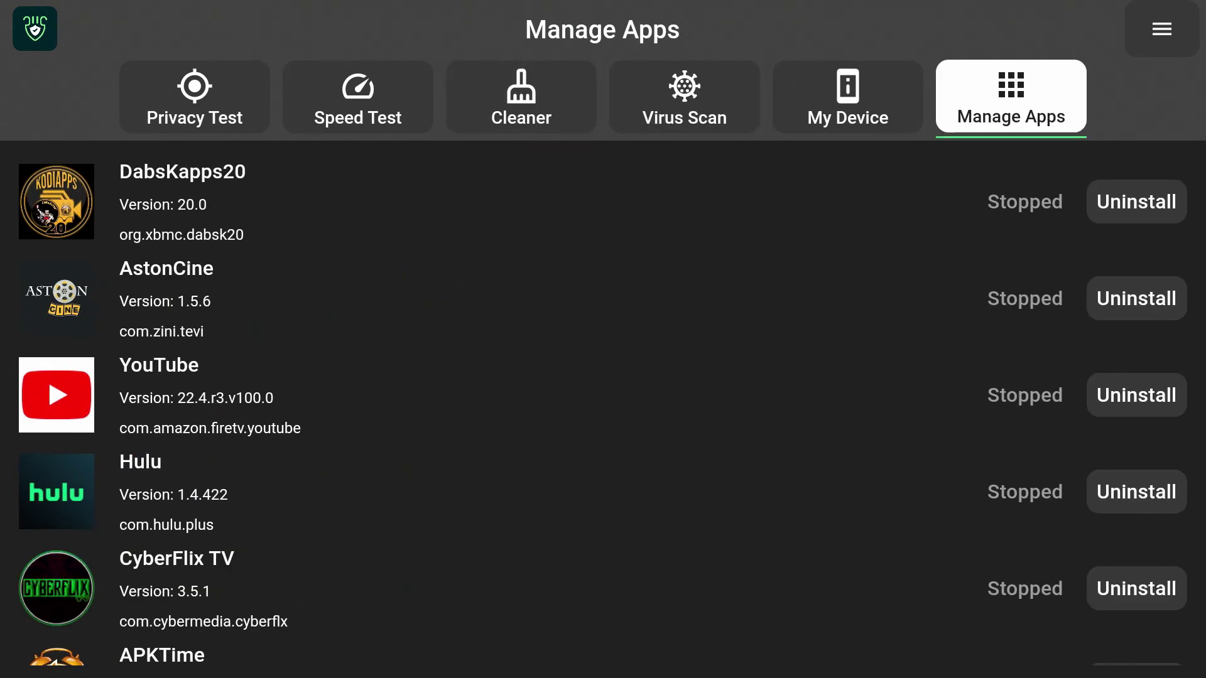
pyautogui.press('Down')
pyautogui.press('Down')
pyautogui.press('Down')
pyautogui.press('Down')
pyautogui.press('Down')
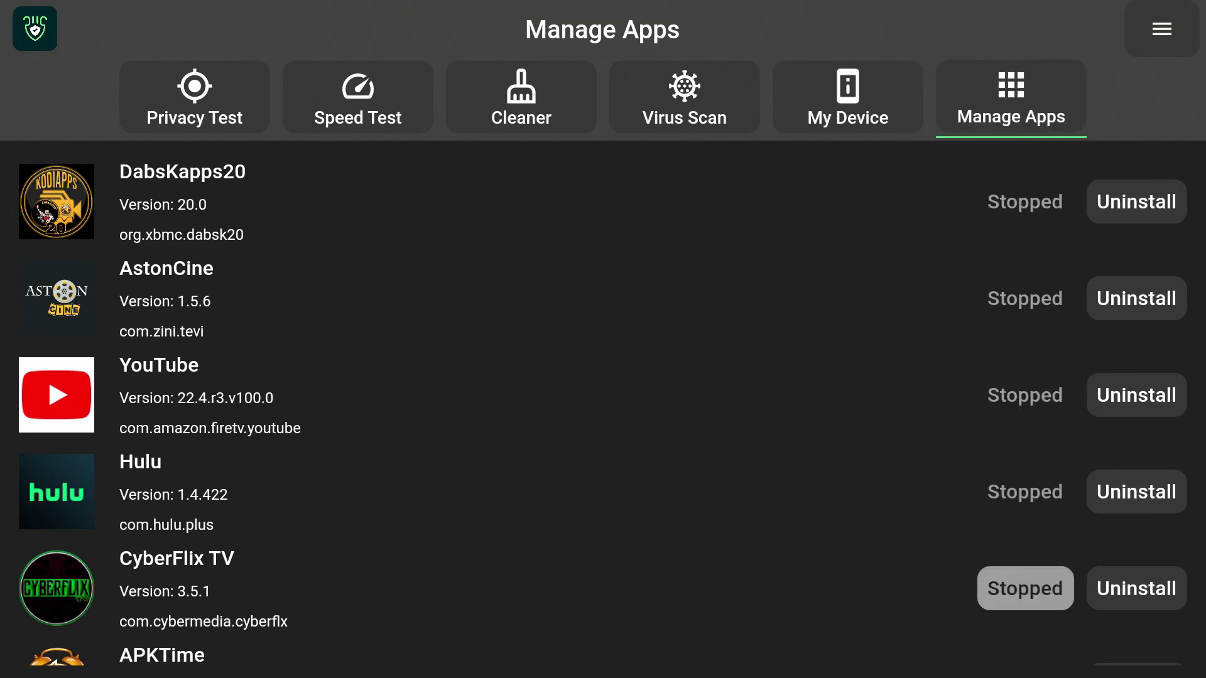
pyautogui.press('Down')
pyautogui.press('Down')
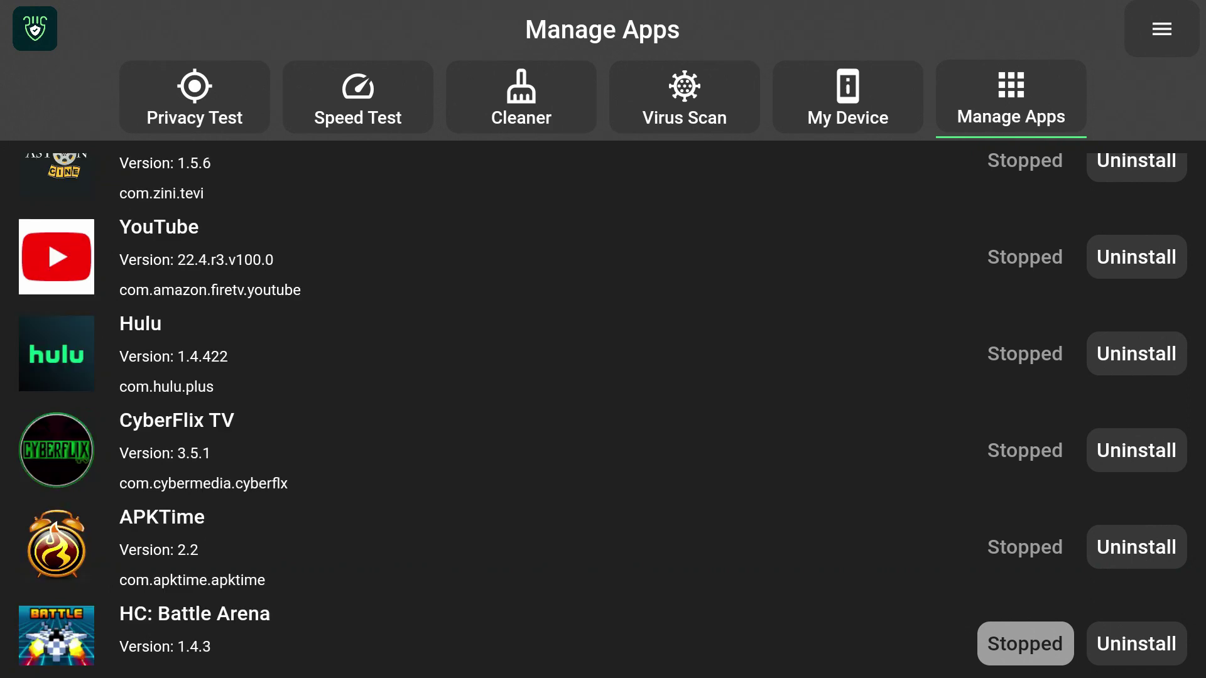
pyautogui.press('Down')
pyautogui.press('Down')
pyautogui.press('Down')
pyautogui.press('Down')
pyautogui.press('Down')
pyautogui.press('Down')
pyautogui.press('Down')
pyautogui.press('Down')
pyautogui.press('Down')
pyautogui.press('Down')
pyautogui.press('Down')
pyautogui.press('Down')
pyautogui.press('Down')
pyautogui.press('Down')
pyautogui.press('Down')
pyautogui.press('Down')
pyautogui.press('Down')
pyautogui.press('Down')
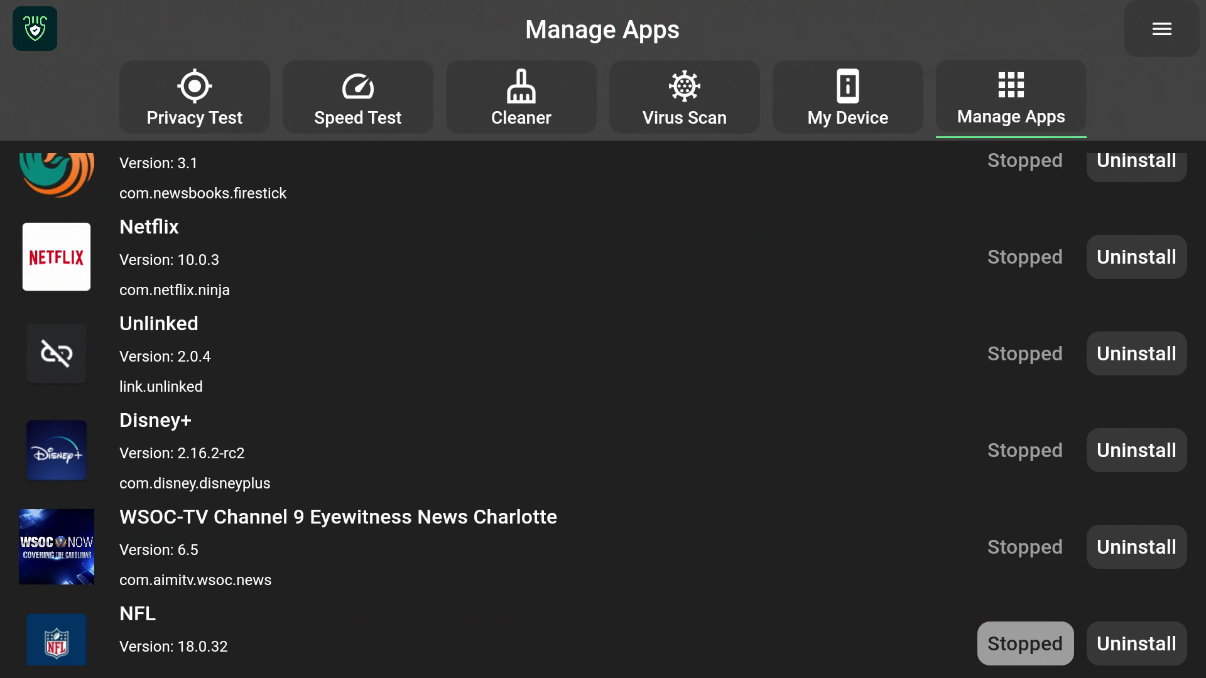
pyautogui.press('Up')
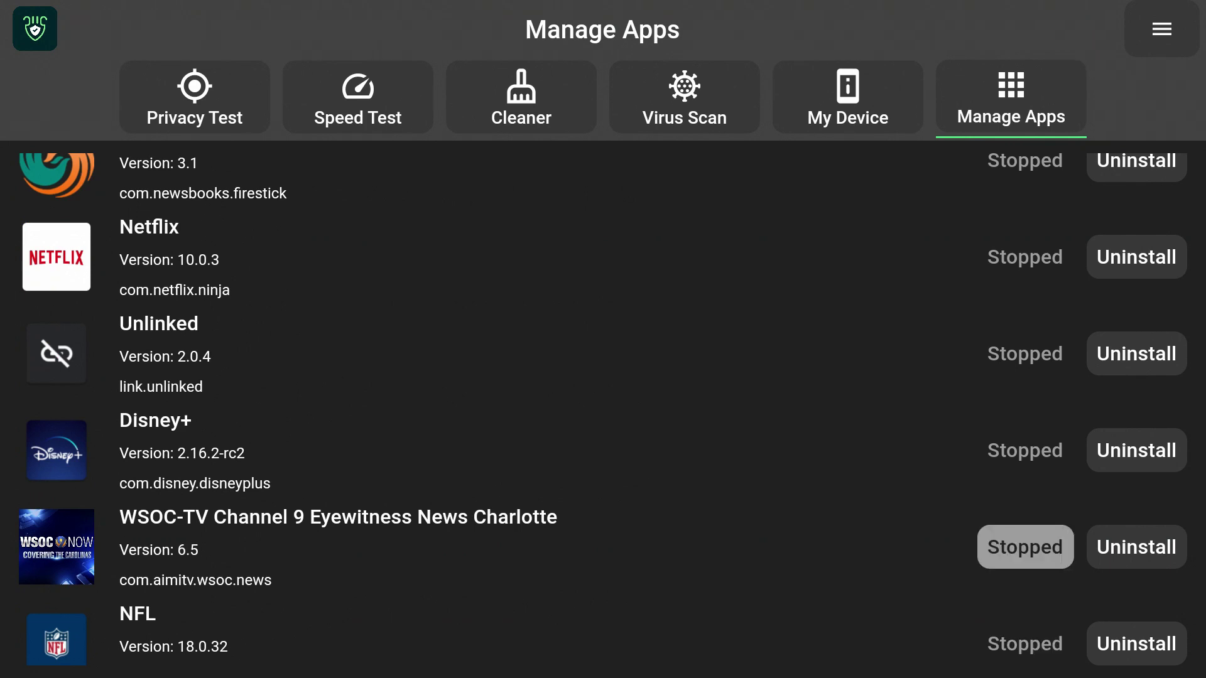
pyautogui.press('Up')
pyautogui.press('Up')
pyautogui.press('Up')
pyautogui.press('Up')
pyautogui.press('Up')
pyautogui.press('Up')
pyautogui.press('Up')
pyautogui.press('Up')
pyautogui.press('Up')
pyautogui.press('Up')
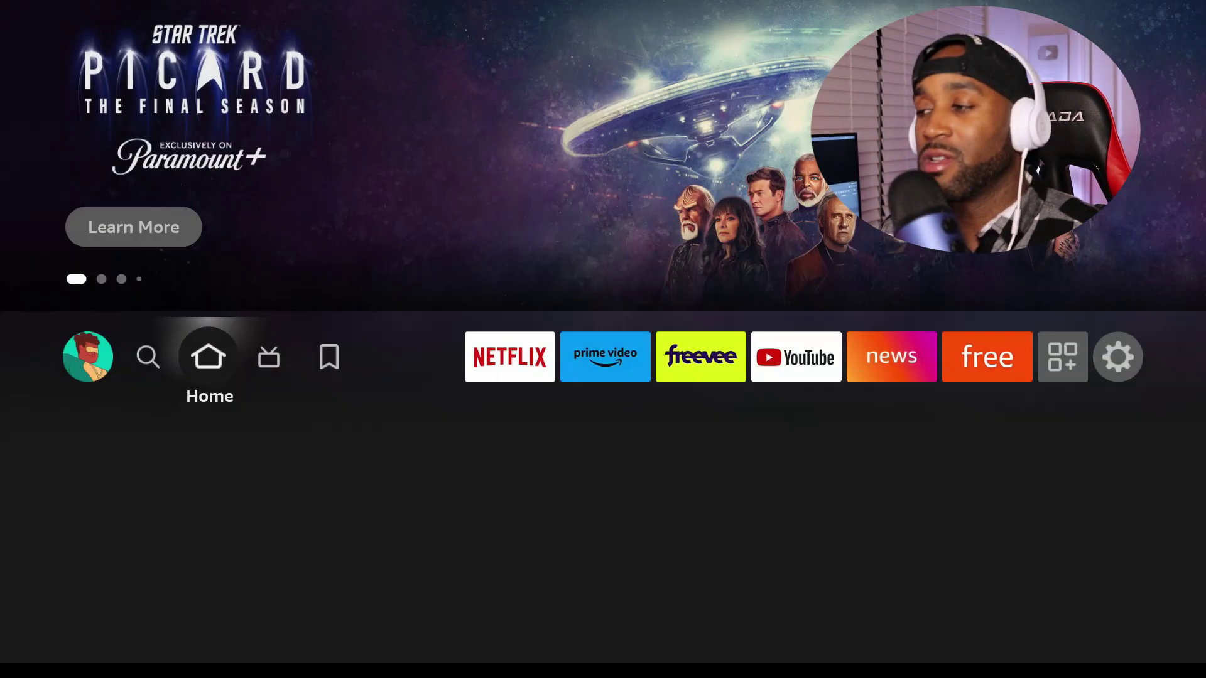
# Move focus toward the Settings gear on the Fire TV home screen.
pyautogui.press('Right')
pyautogui.press('Right')
pyautogui.press('Right')
pyautogui.press('Right')
pyautogui.press('Right')
pyautogui.press('Right')
pyautogui.press('Right')
# Run Check for Updates under My Fire TV > About, confirming Fire OS 6.2.9.5.
pyautogui.press('Down')
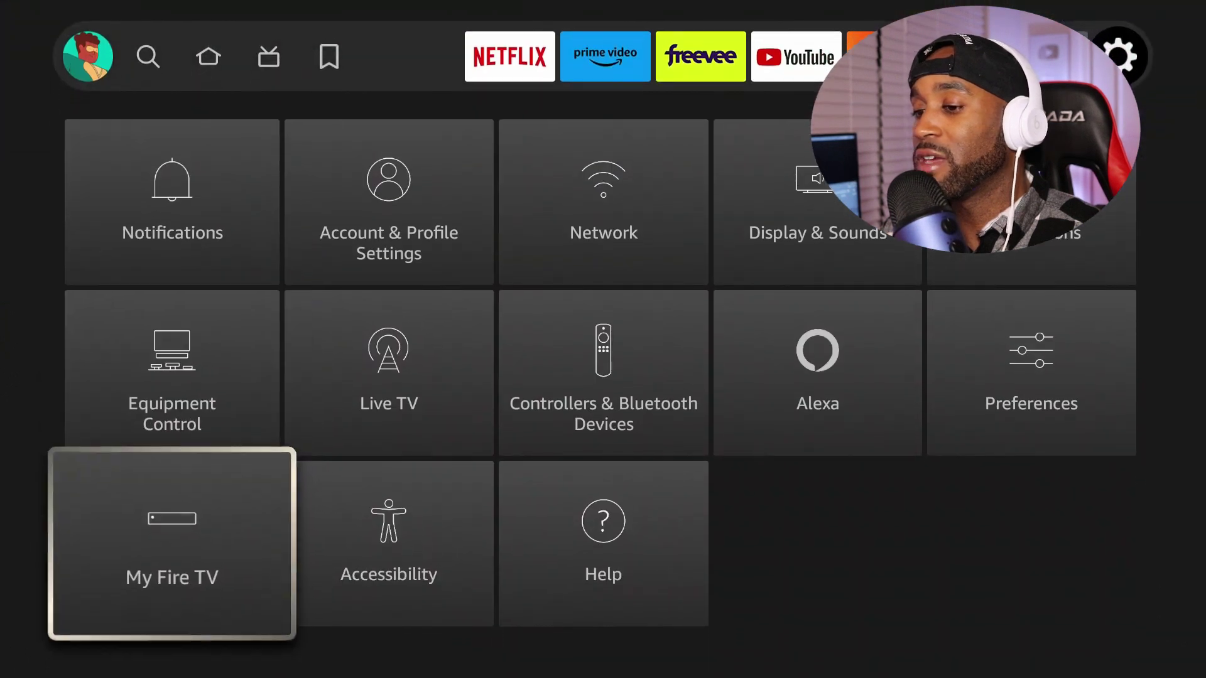
pyautogui.press('Return')
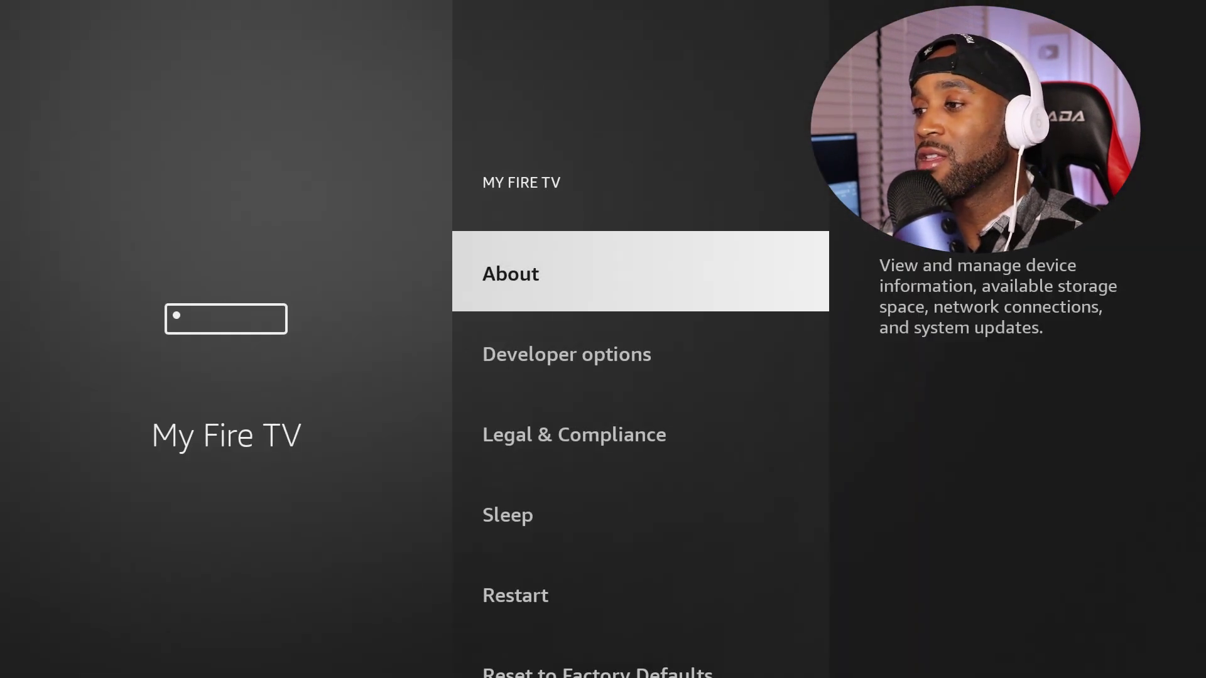
pyautogui.press('Return')
pyautogui.press('Down')
pyautogui.press('Down')
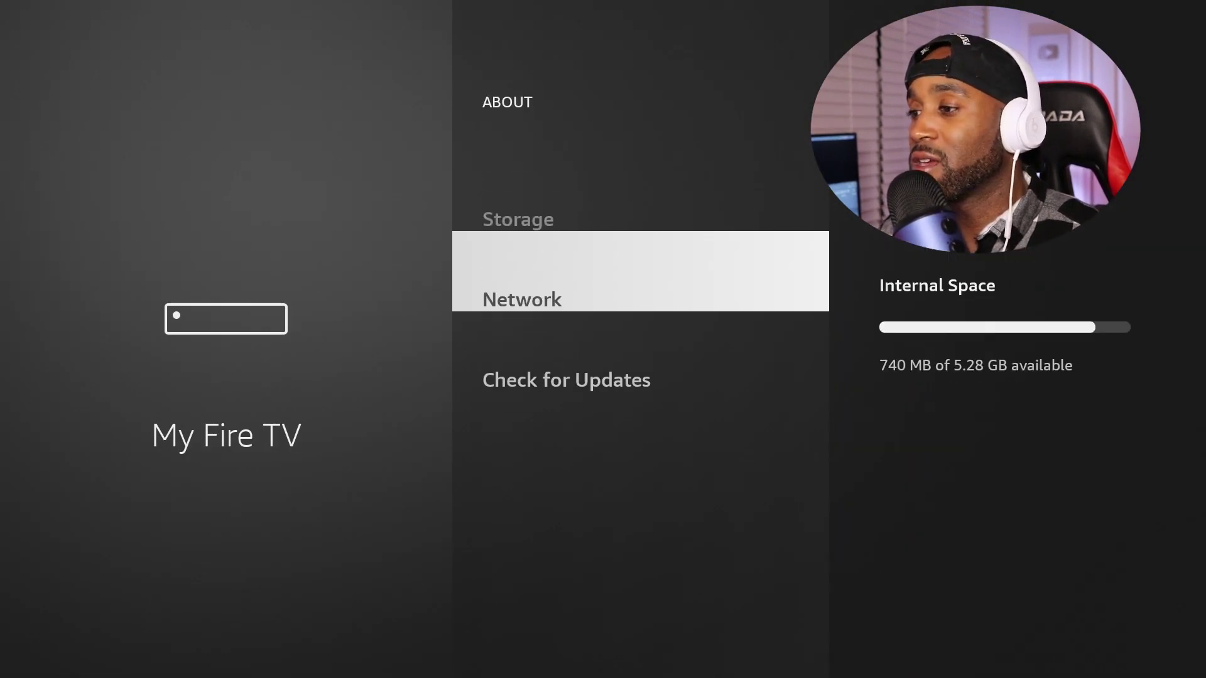
pyautogui.press('Down')
pyautogui.press('Return')
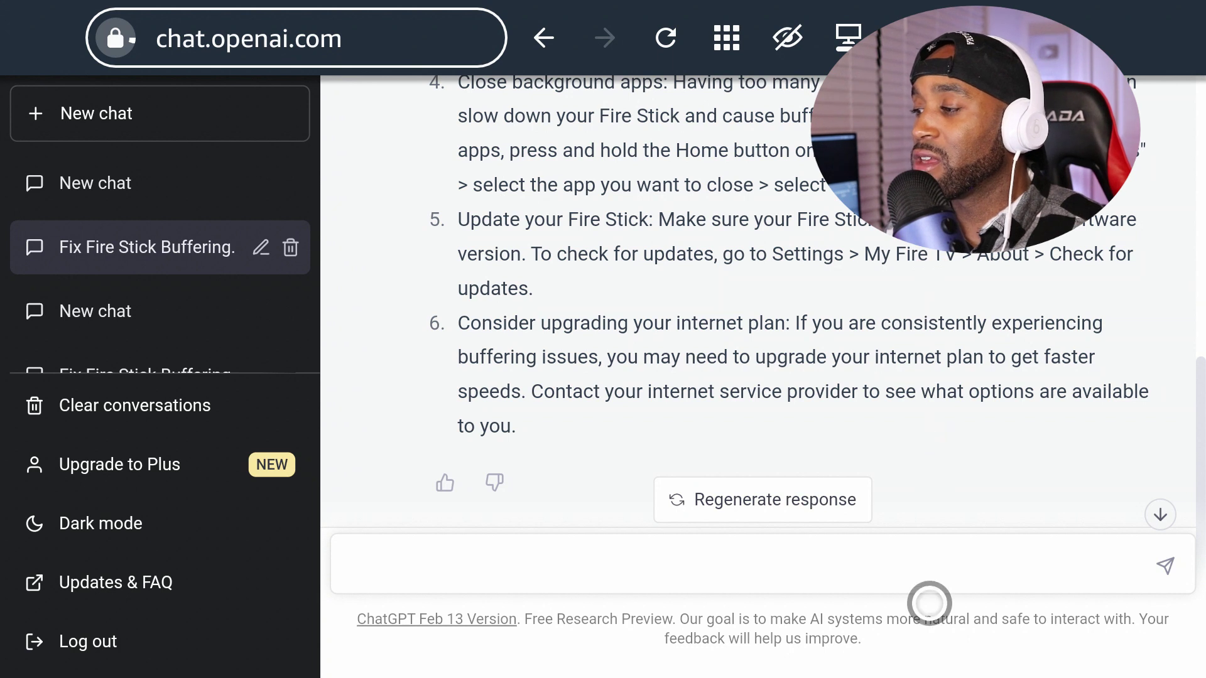
# Write the follow-up '10 more options' in ChatGPT's message box.
pyautogui.click(686, 555)
pyautogui.write('10 more options')
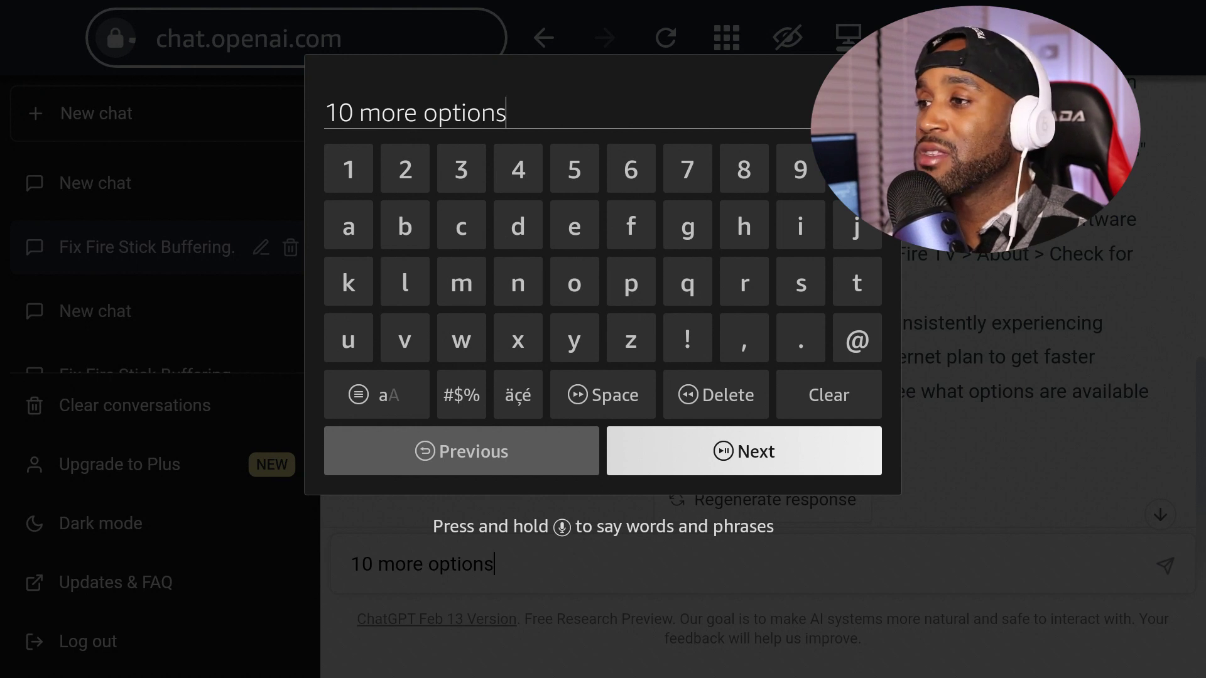
pyautogui.press('Return')
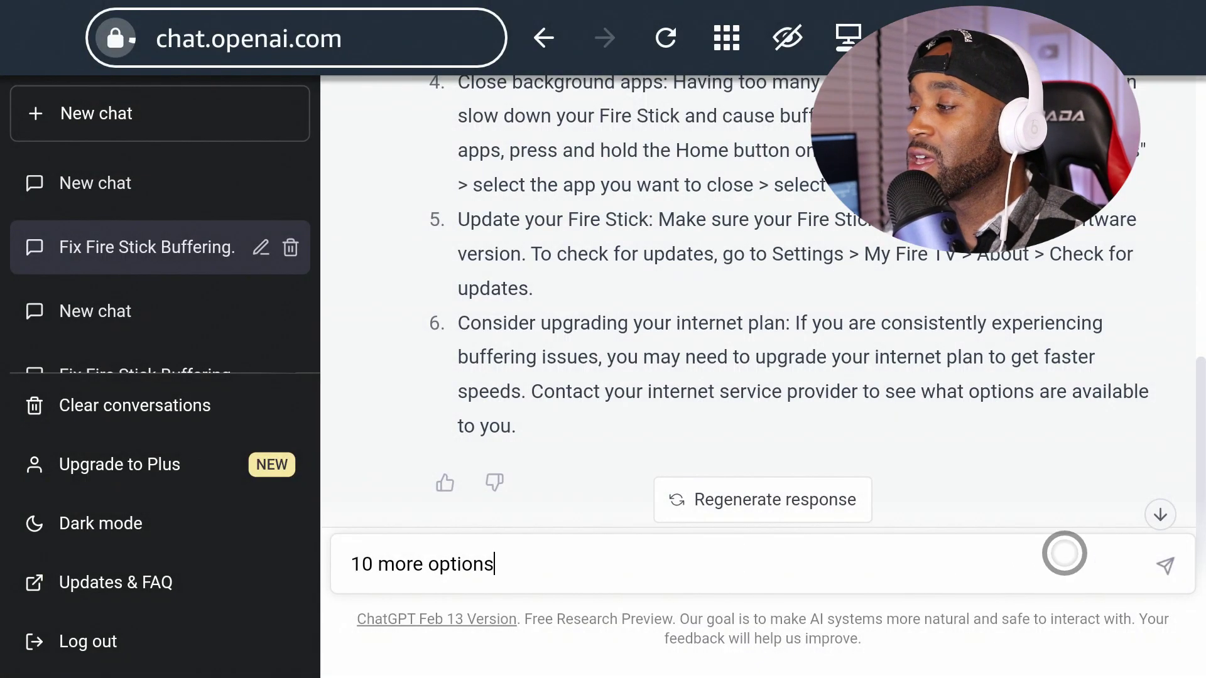
# Send the request and read ChatGPT's ten extra fixes, from wired connection to interference checks.
pyautogui.click(1164, 574)
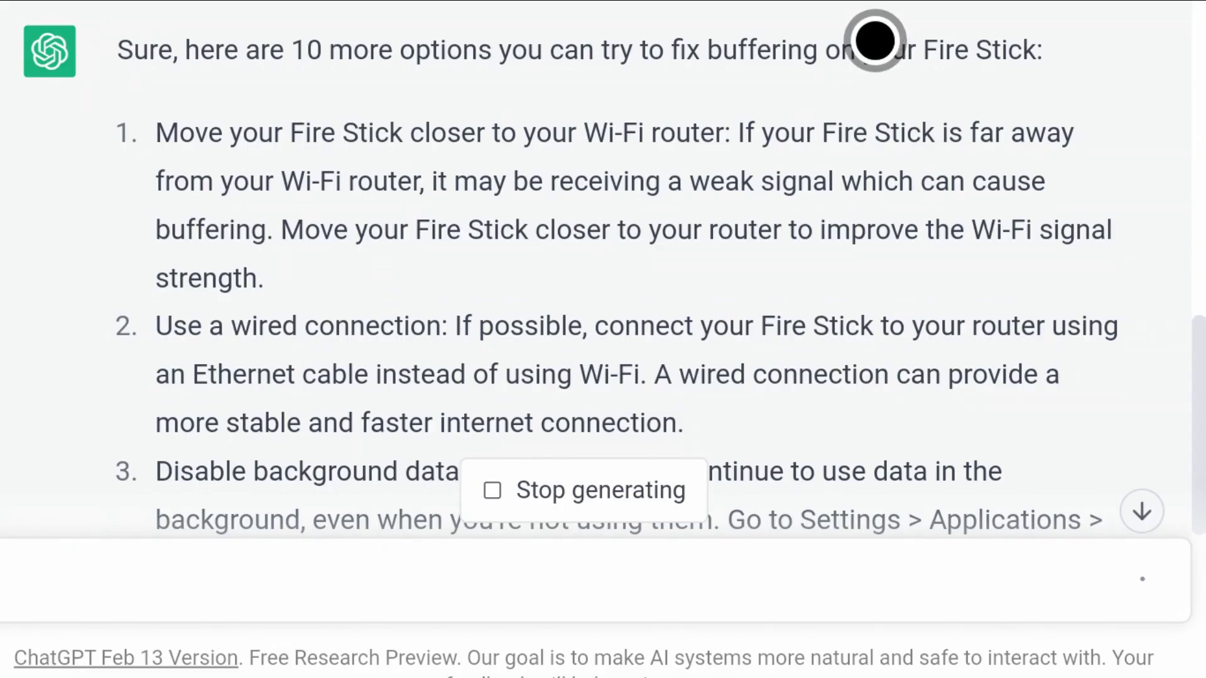
pyautogui.scroll(-3, 875, 38)
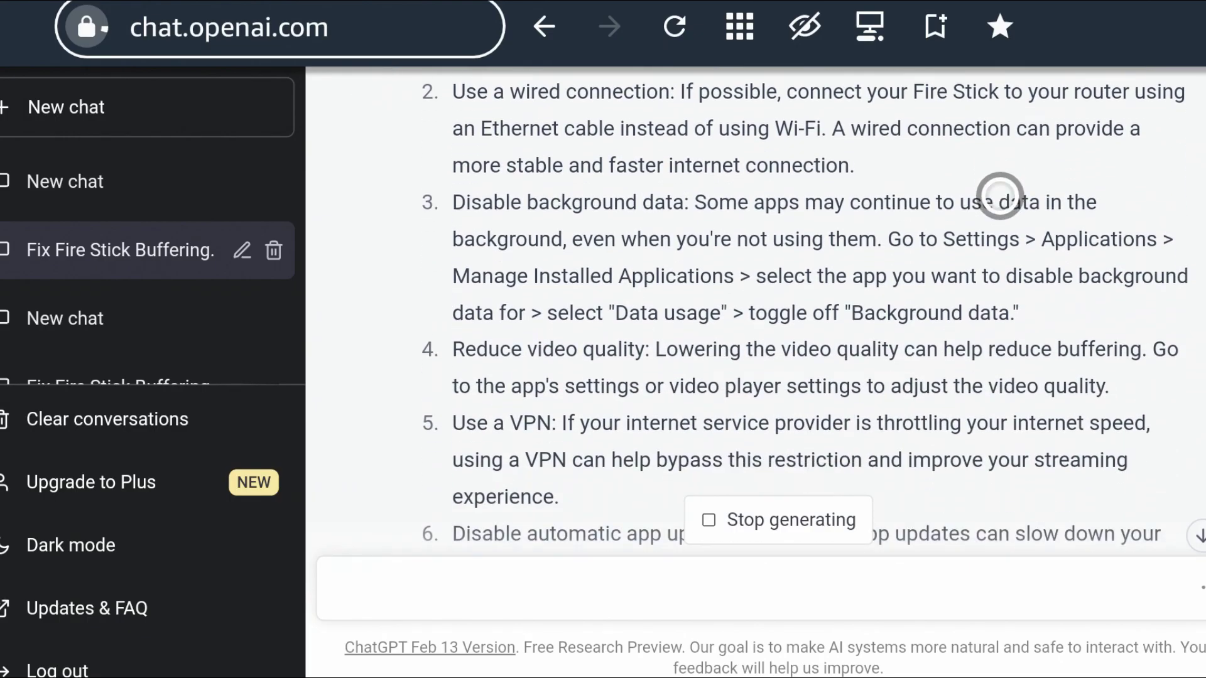
pyautogui.moveTo(999, 401); pyautogui.dragTo(1000, 82)
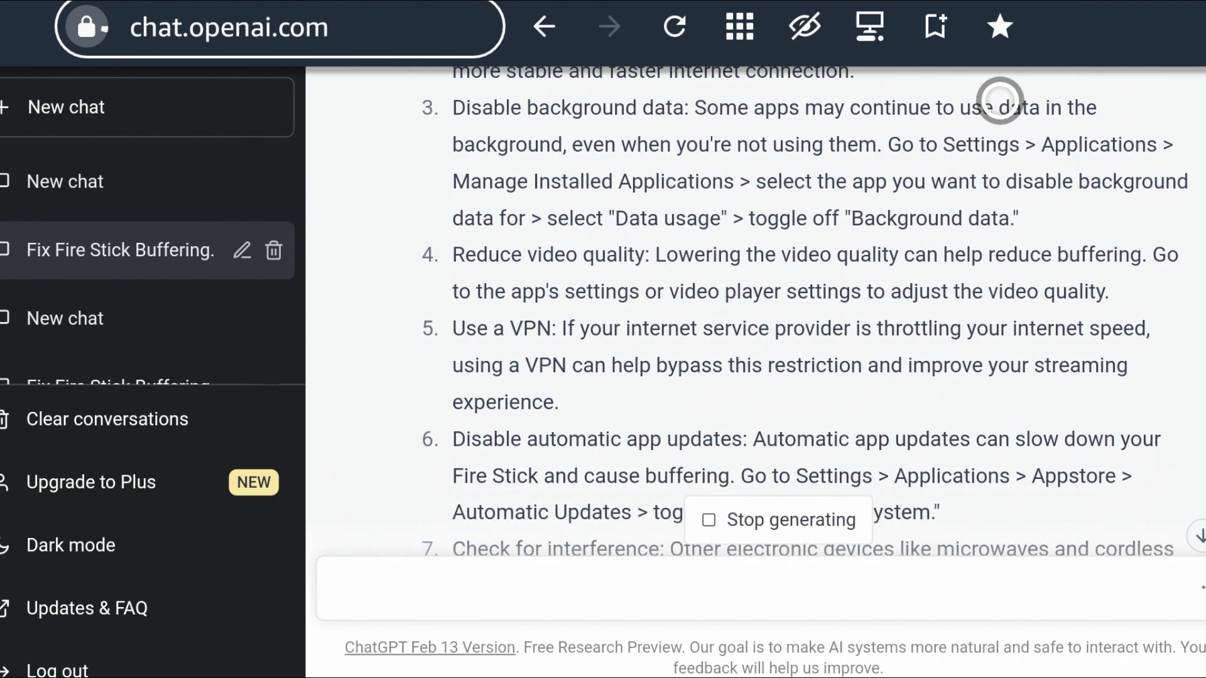